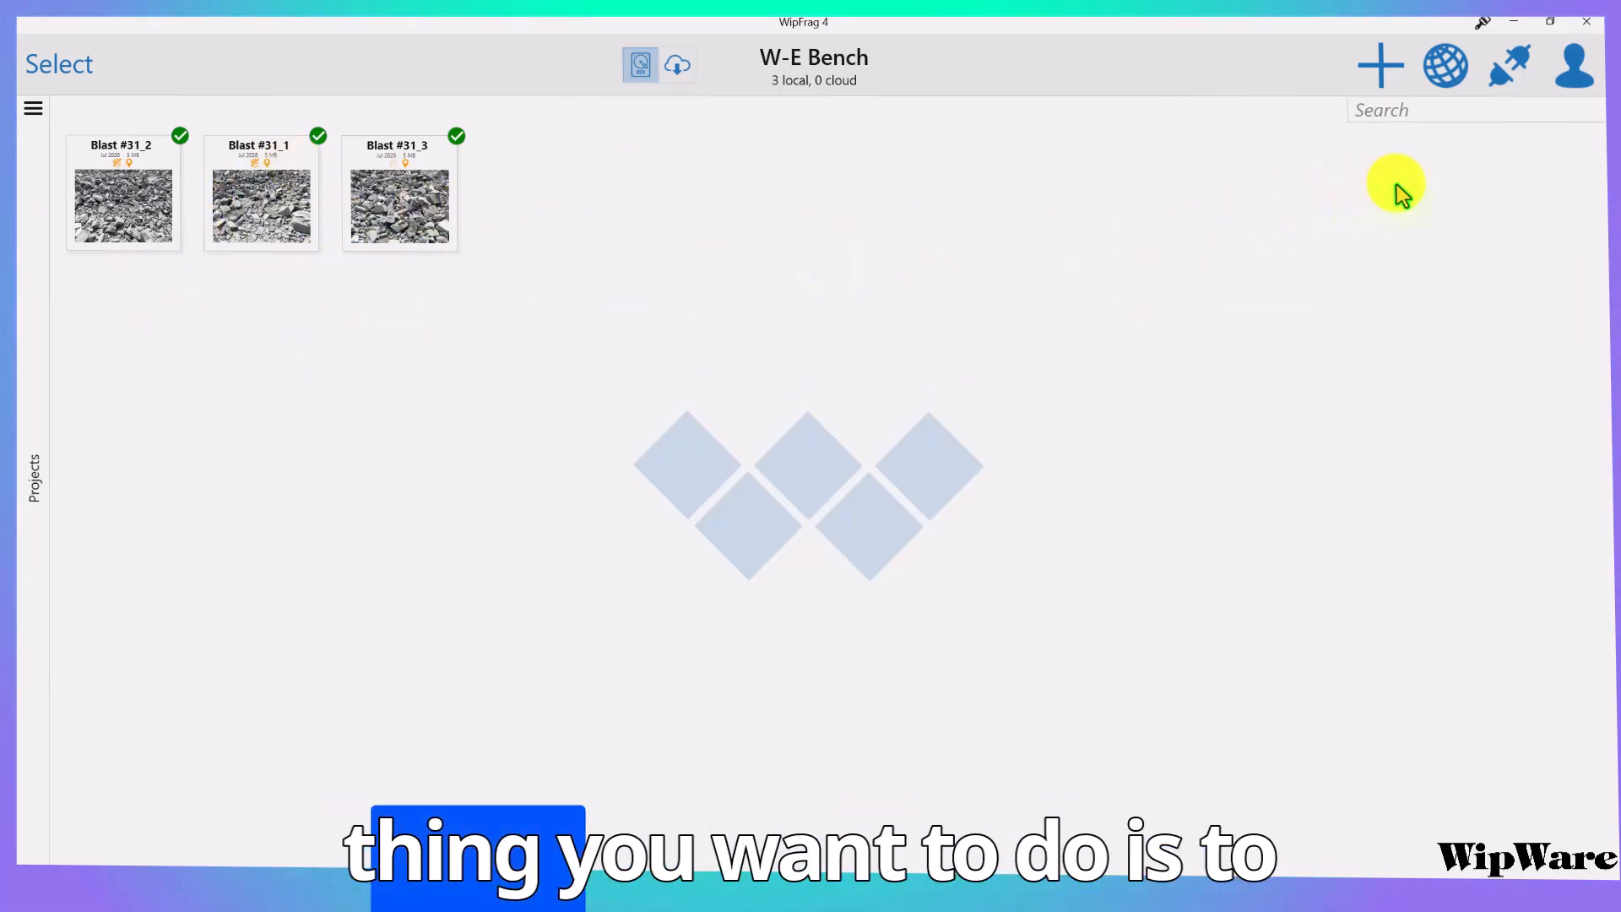
click(1381, 67)
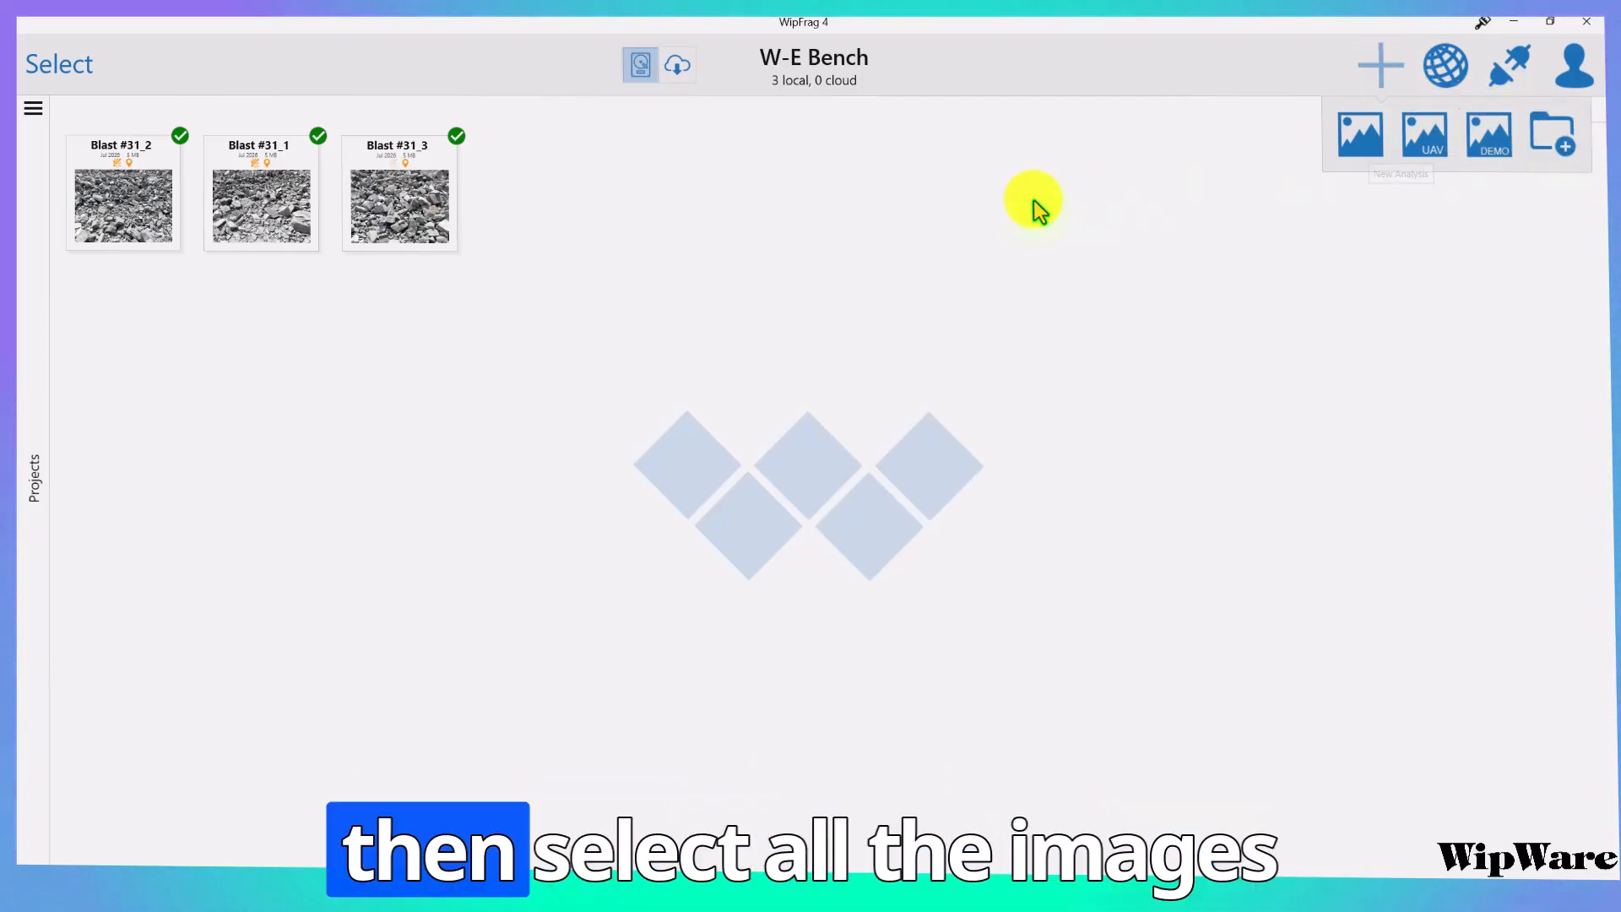
click(908, 199)
click(59, 66)
click(110, 140)
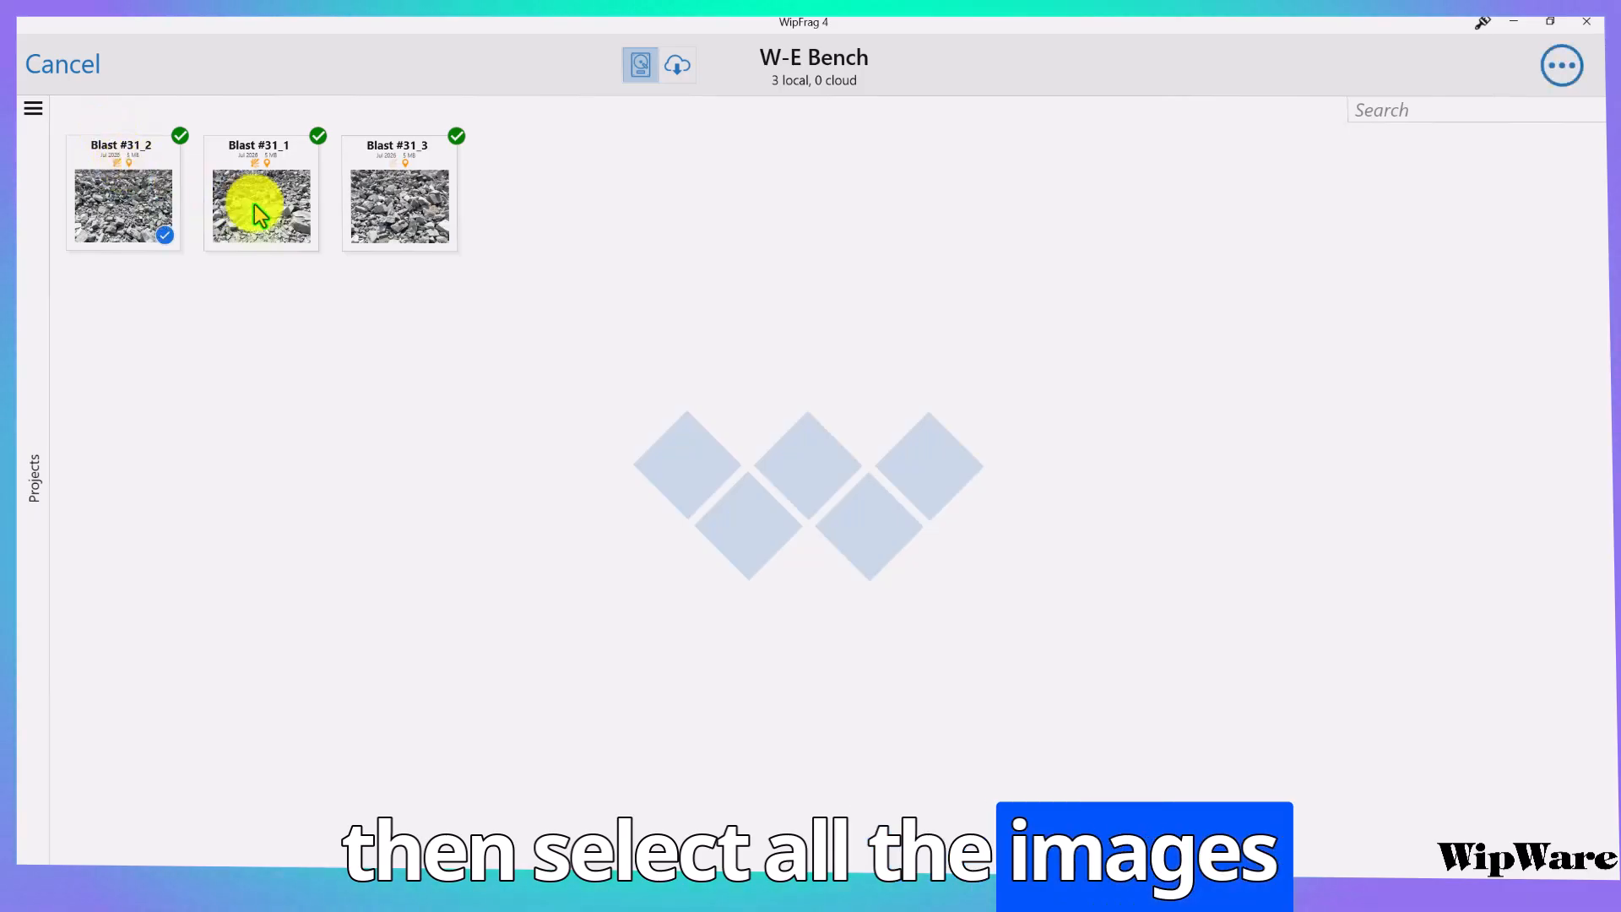
click(255, 204)
click(389, 206)
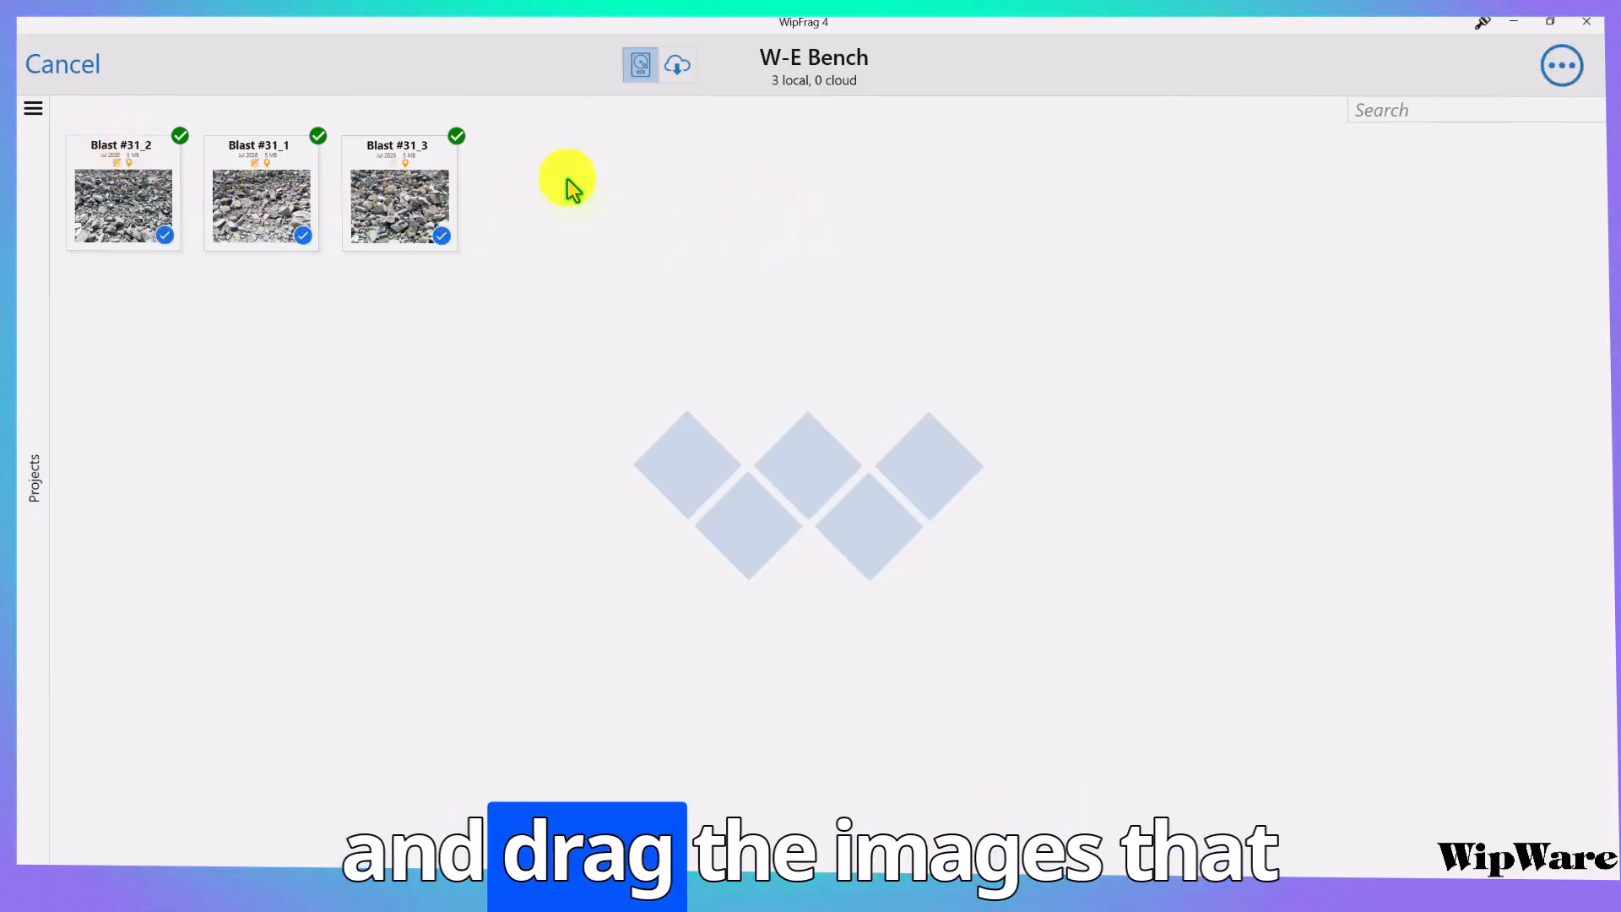
click(46, 61)
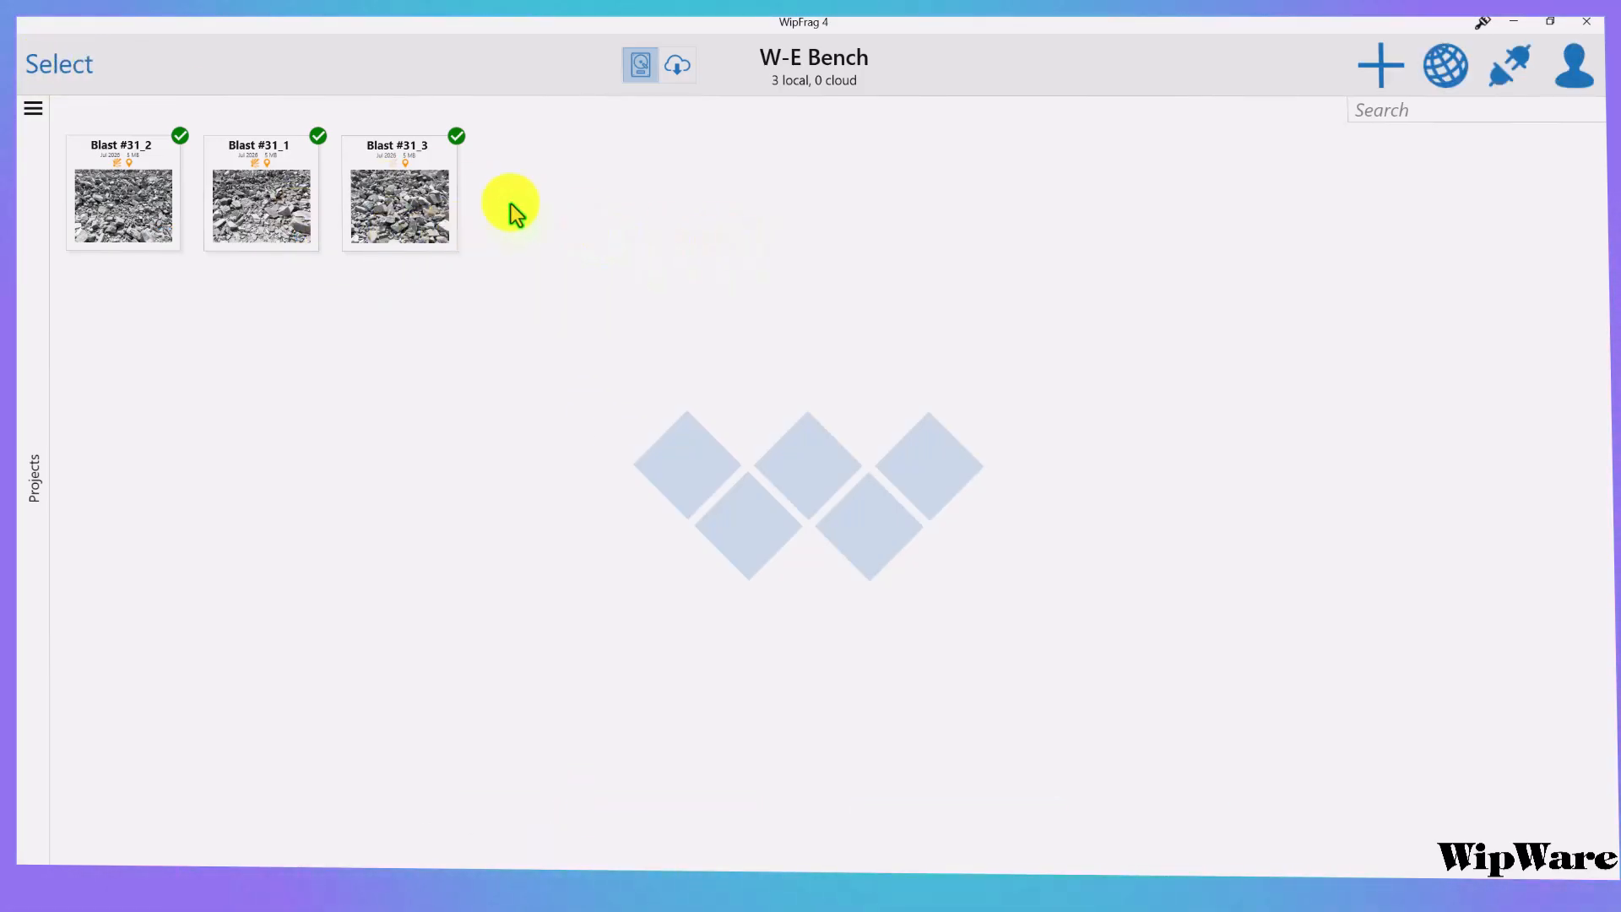
Show the project list and open the merged analysis of the W-E Bench project
click(35, 109)
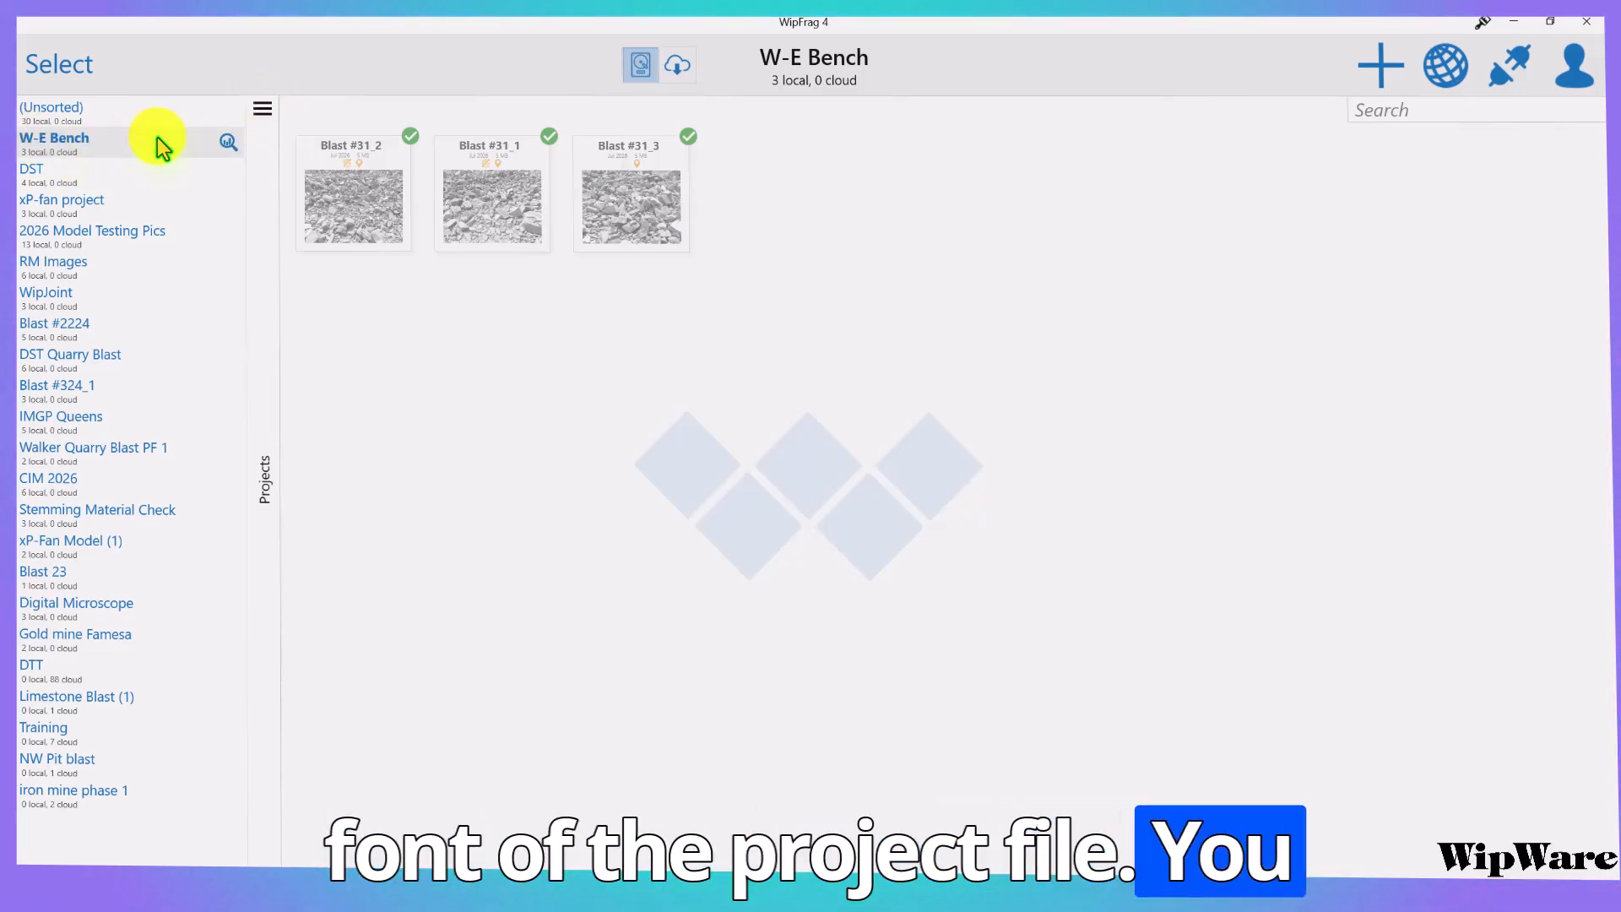
click(225, 142)
mouse_move(797, 268)
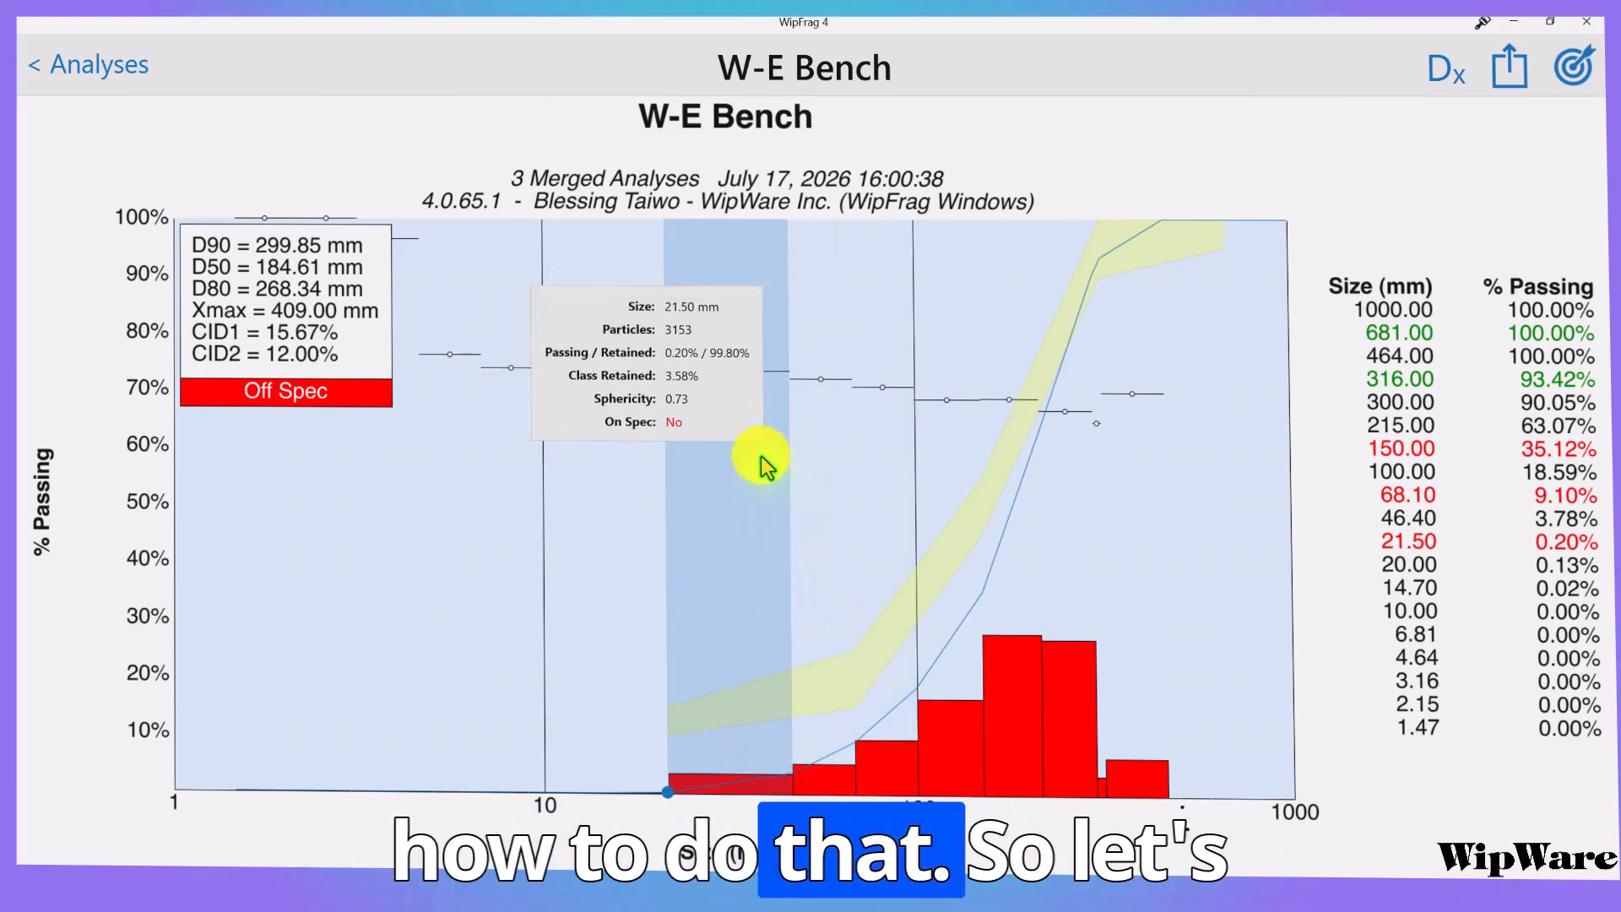
drag(760, 455, 433, 751)
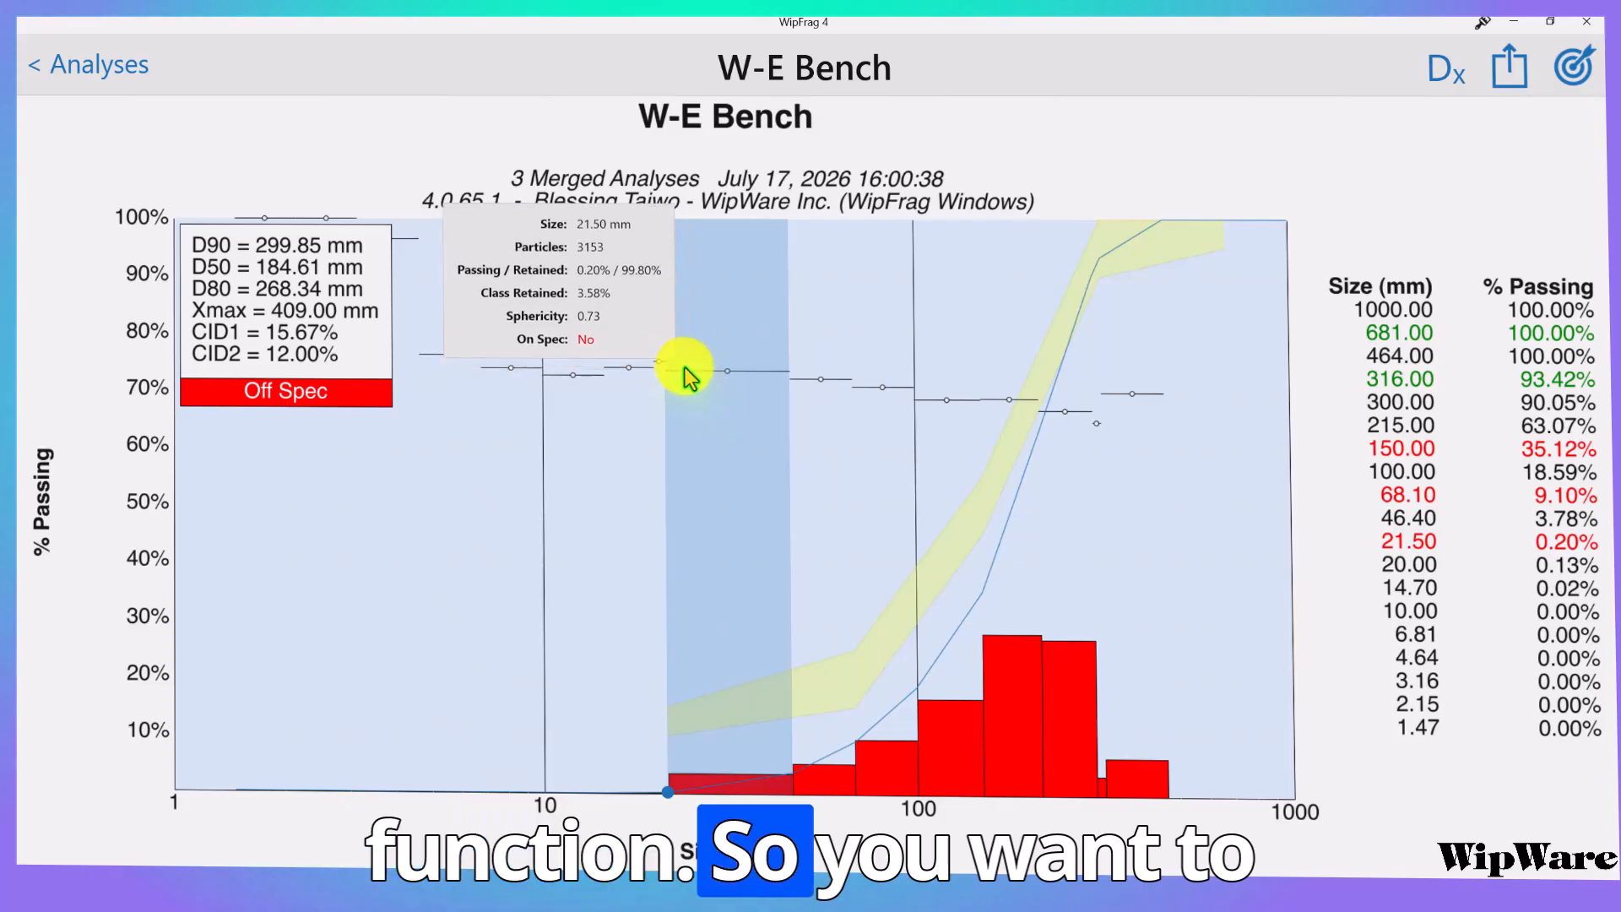
Switch the chart type of the merged W-E Bench analysis to BlastCast
right_click(717, 467)
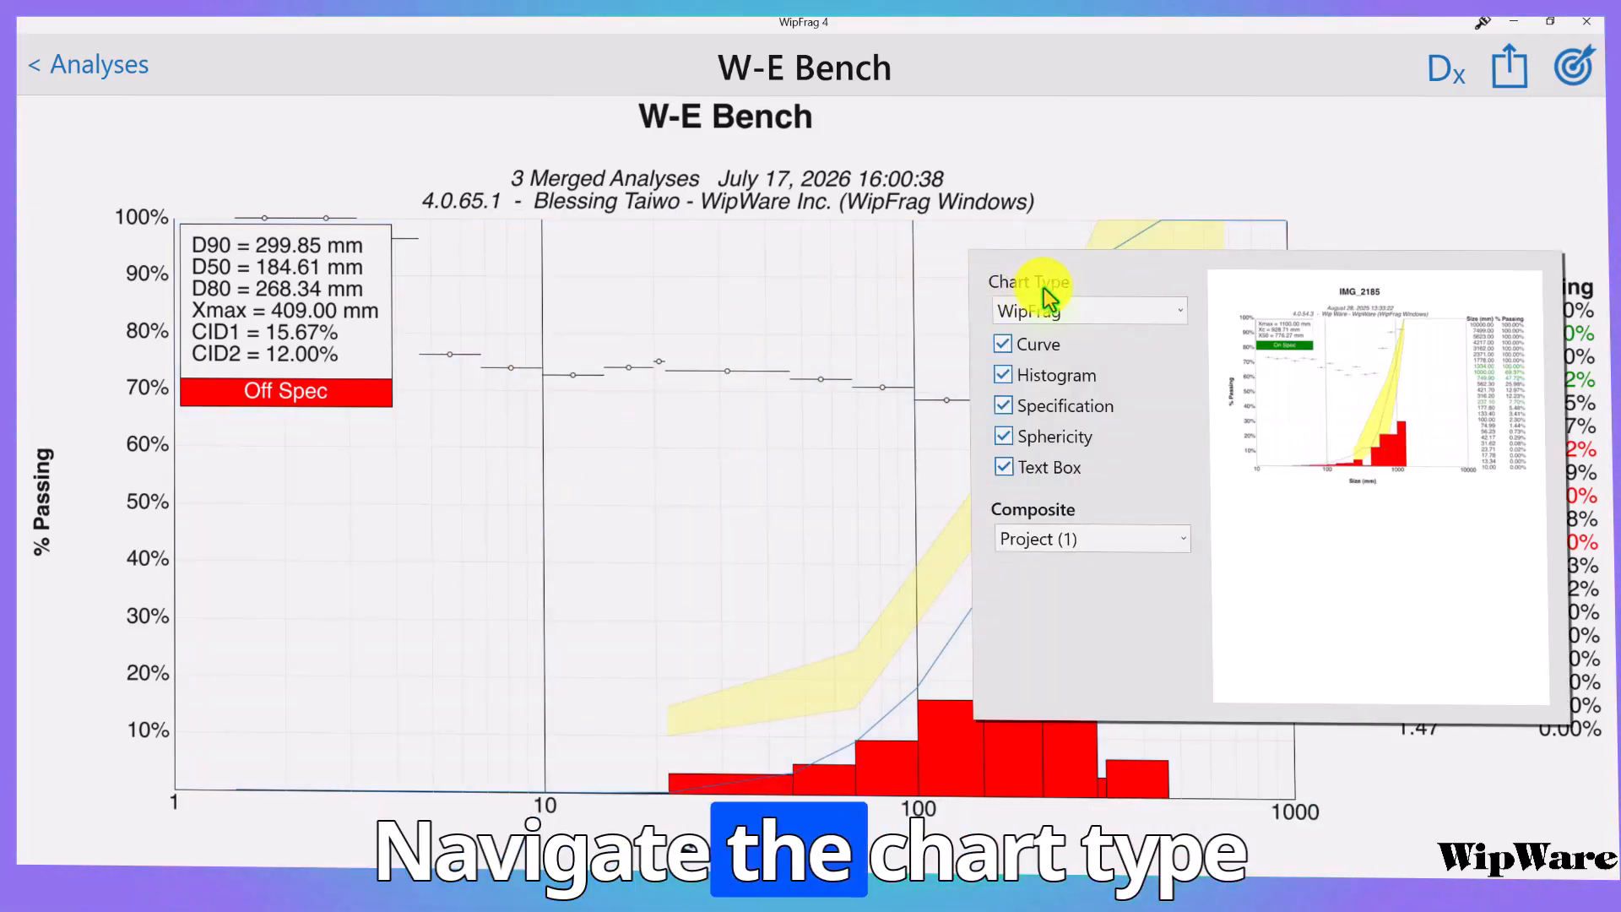
click(1076, 312)
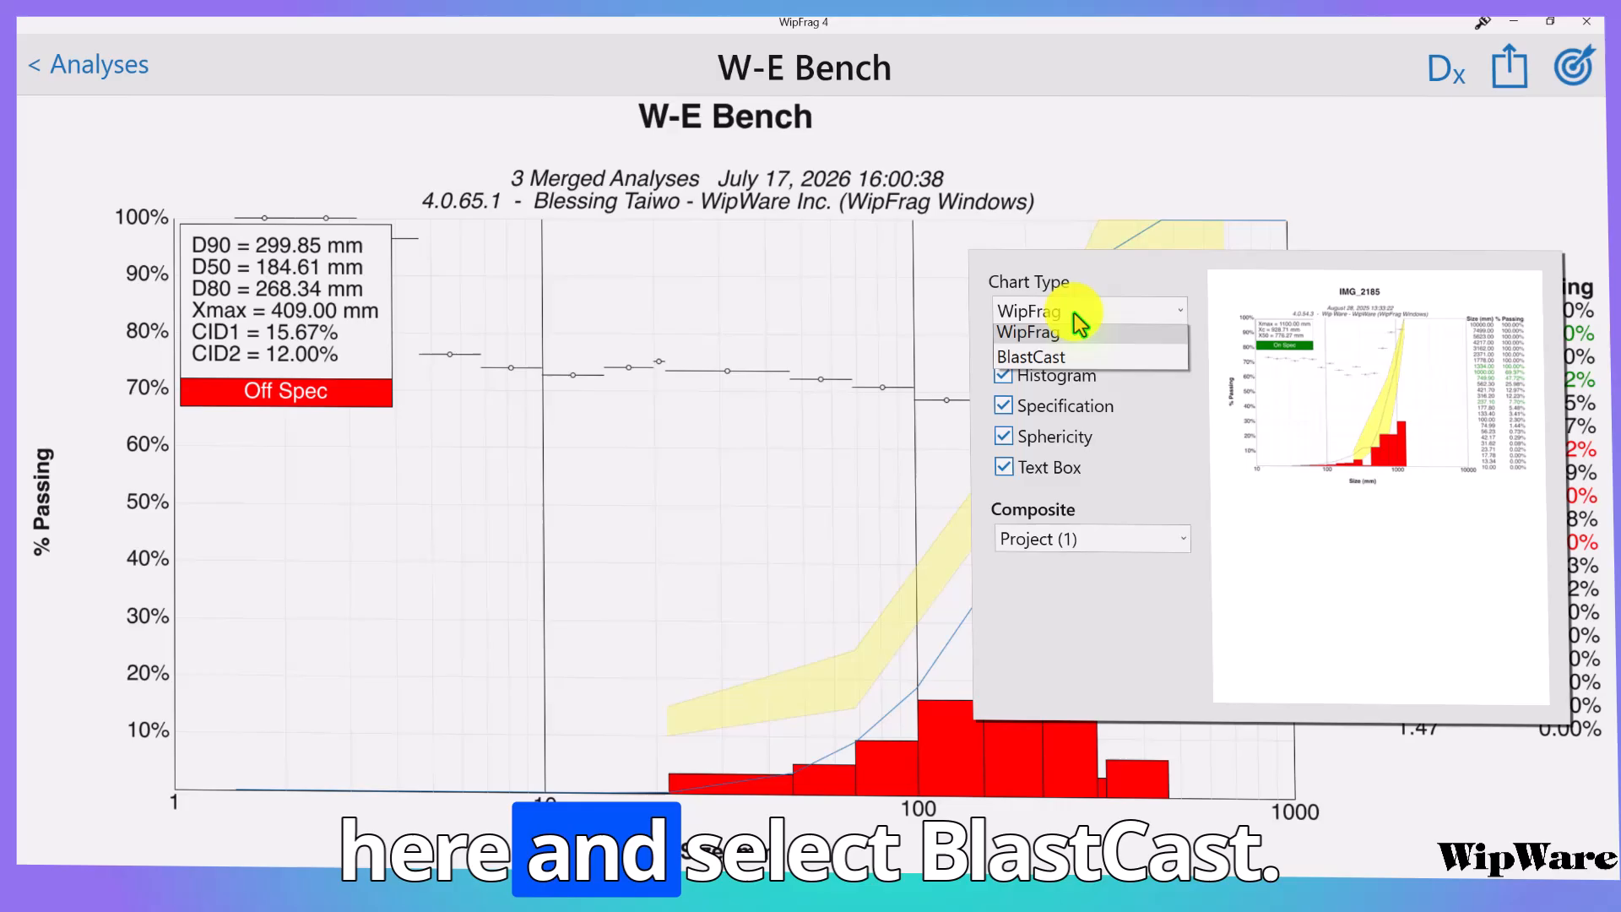
click(1034, 365)
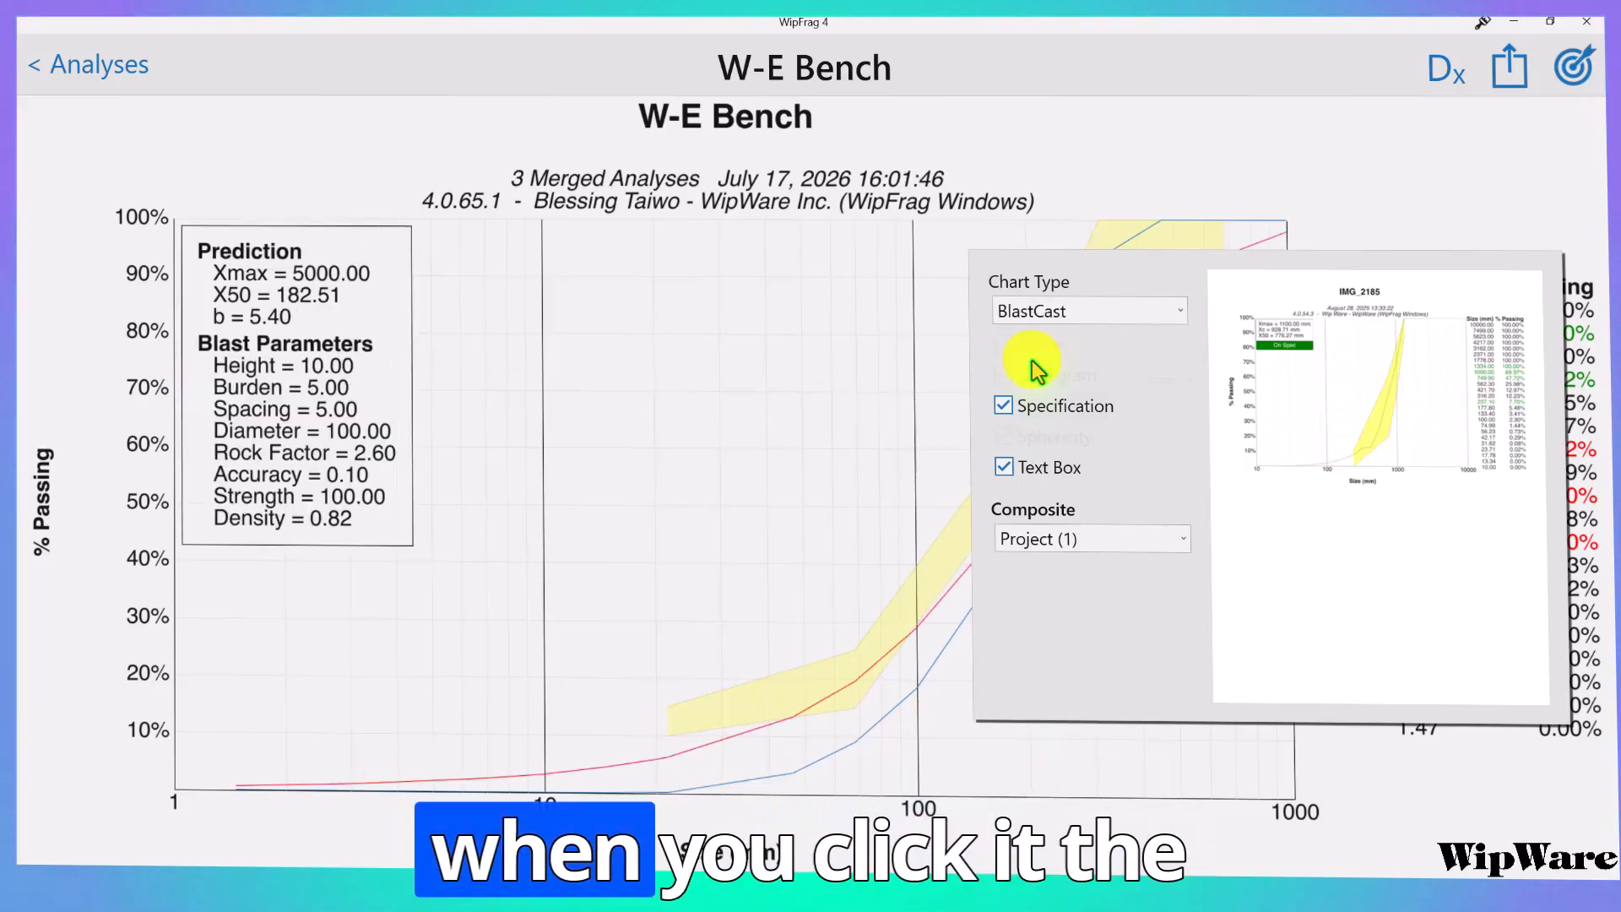
click(824, 377)
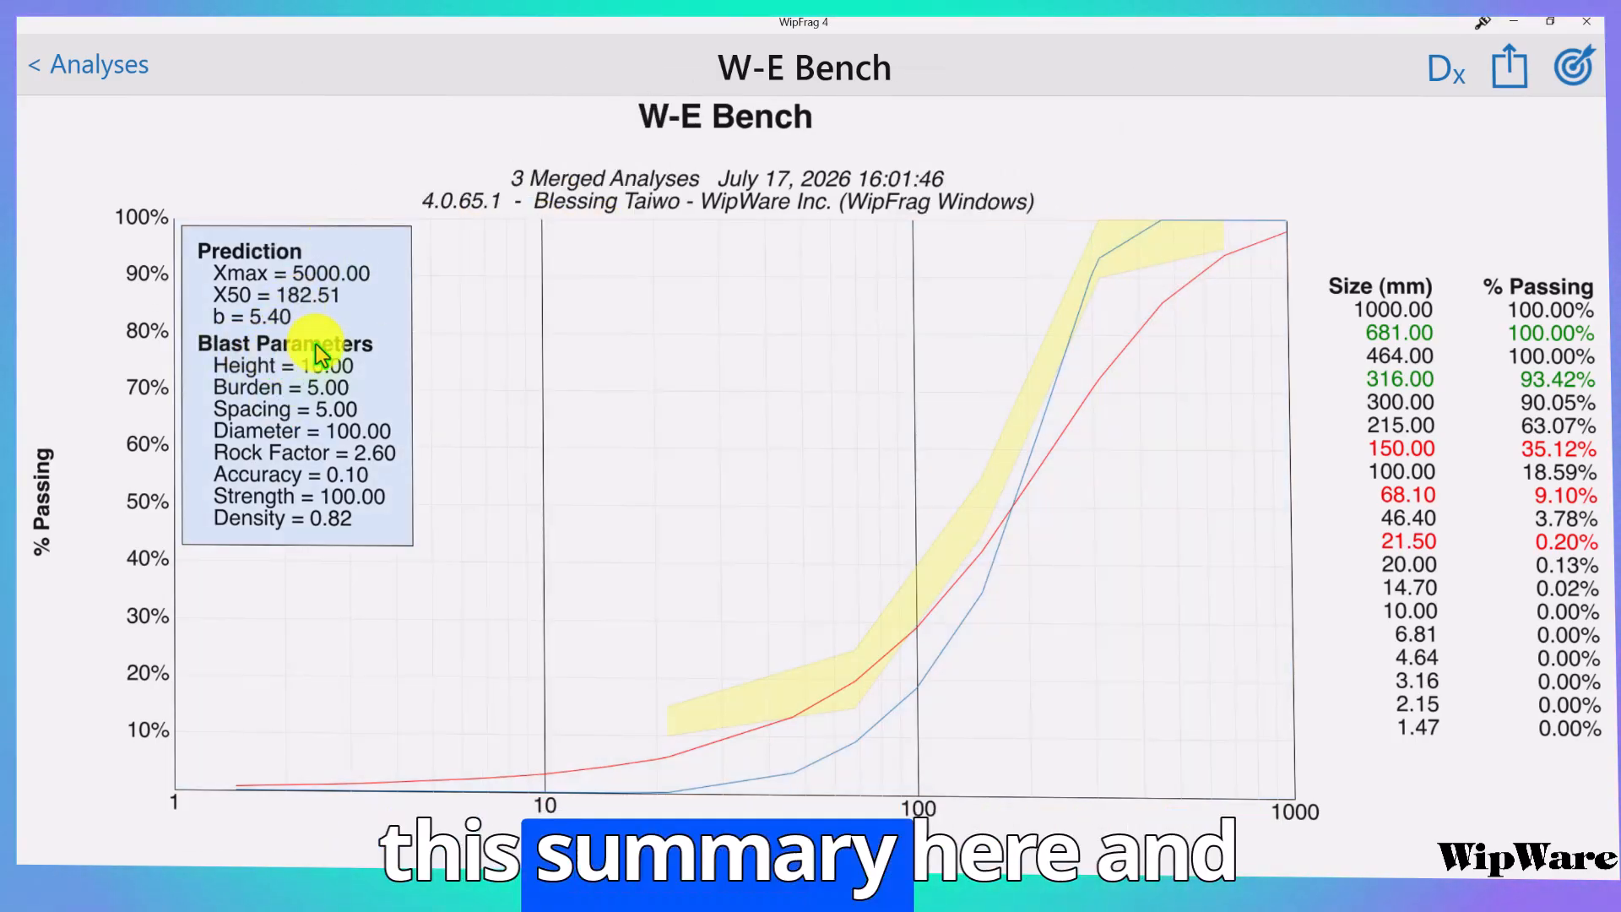
Set the blast parameters to 12 m bench height, 3.5 m burden, 3.5 m spacing and 102 mm hole diameter
click(315, 342)
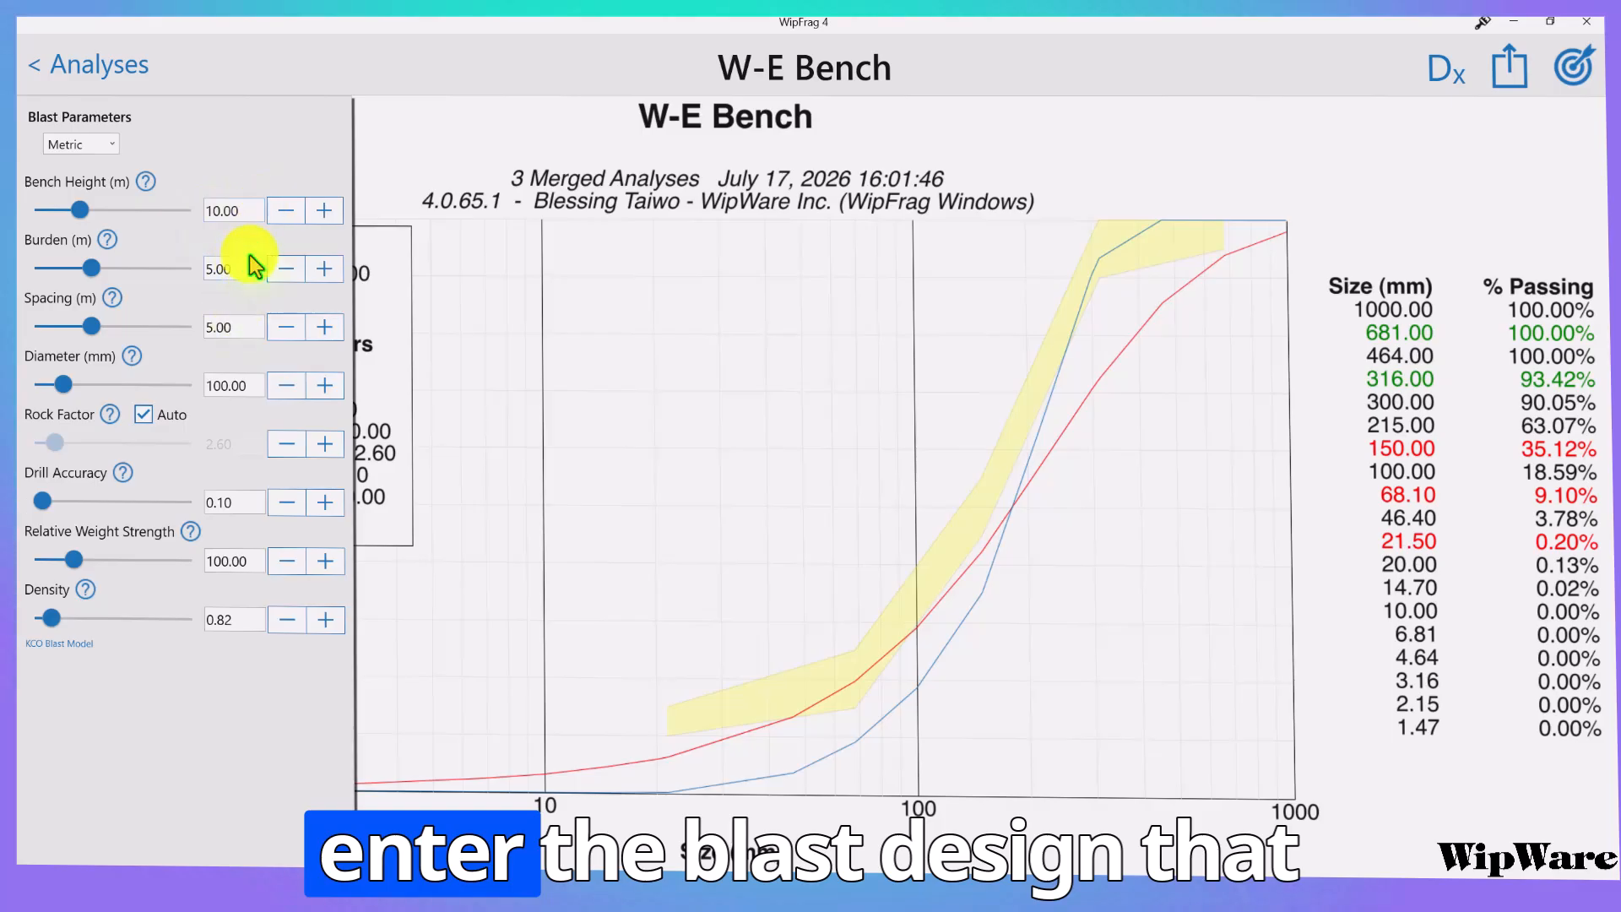
double_click(230, 210)
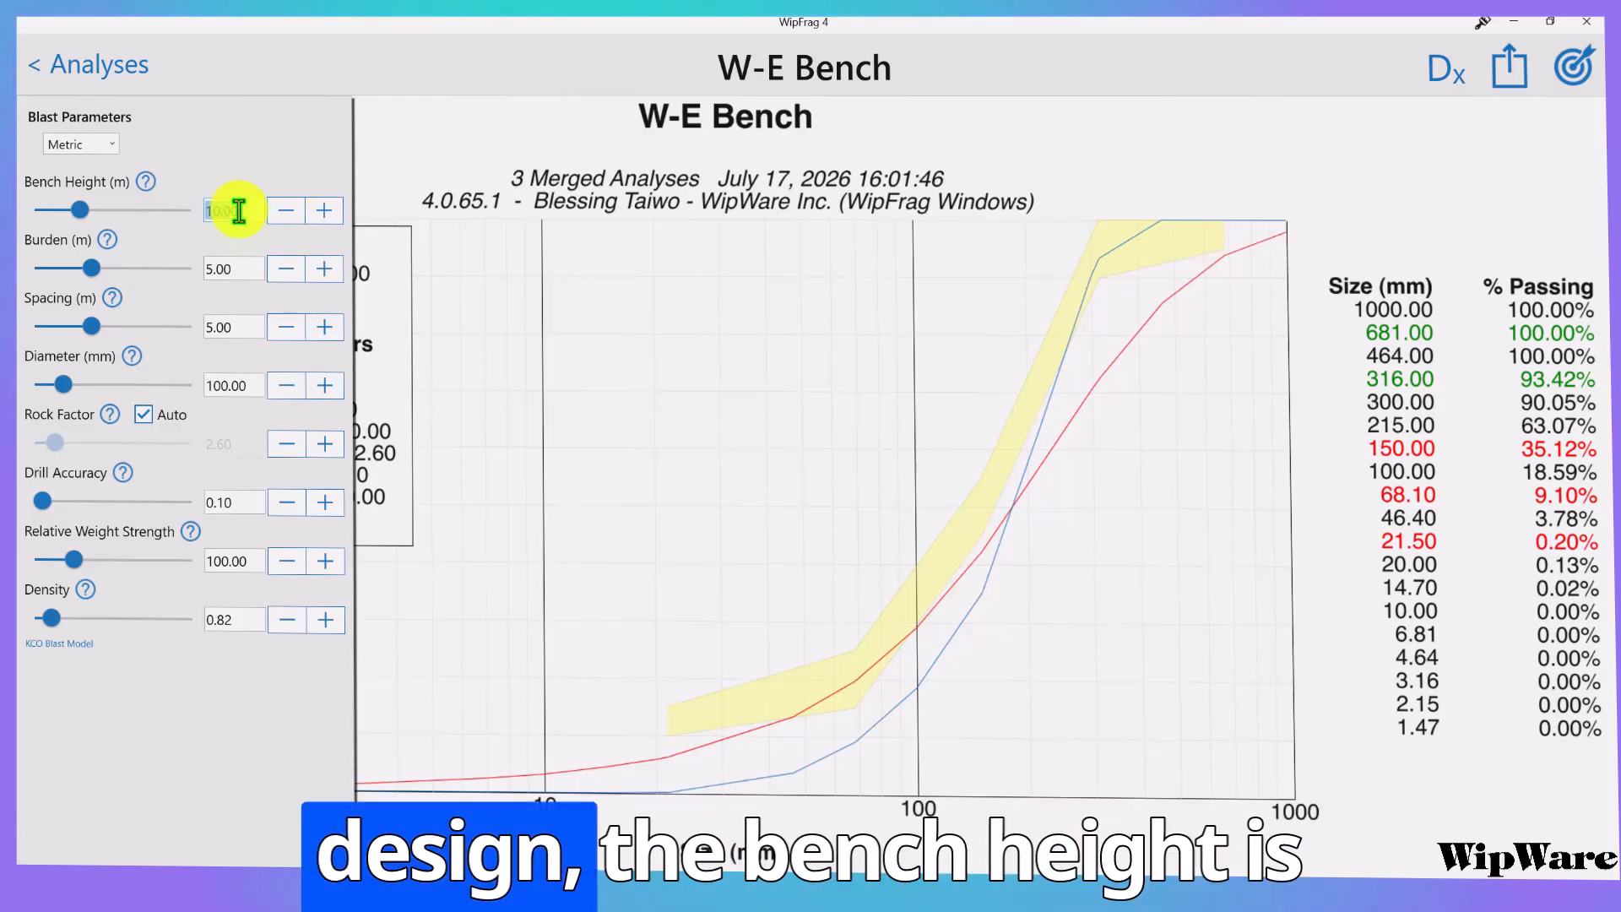
text(12)
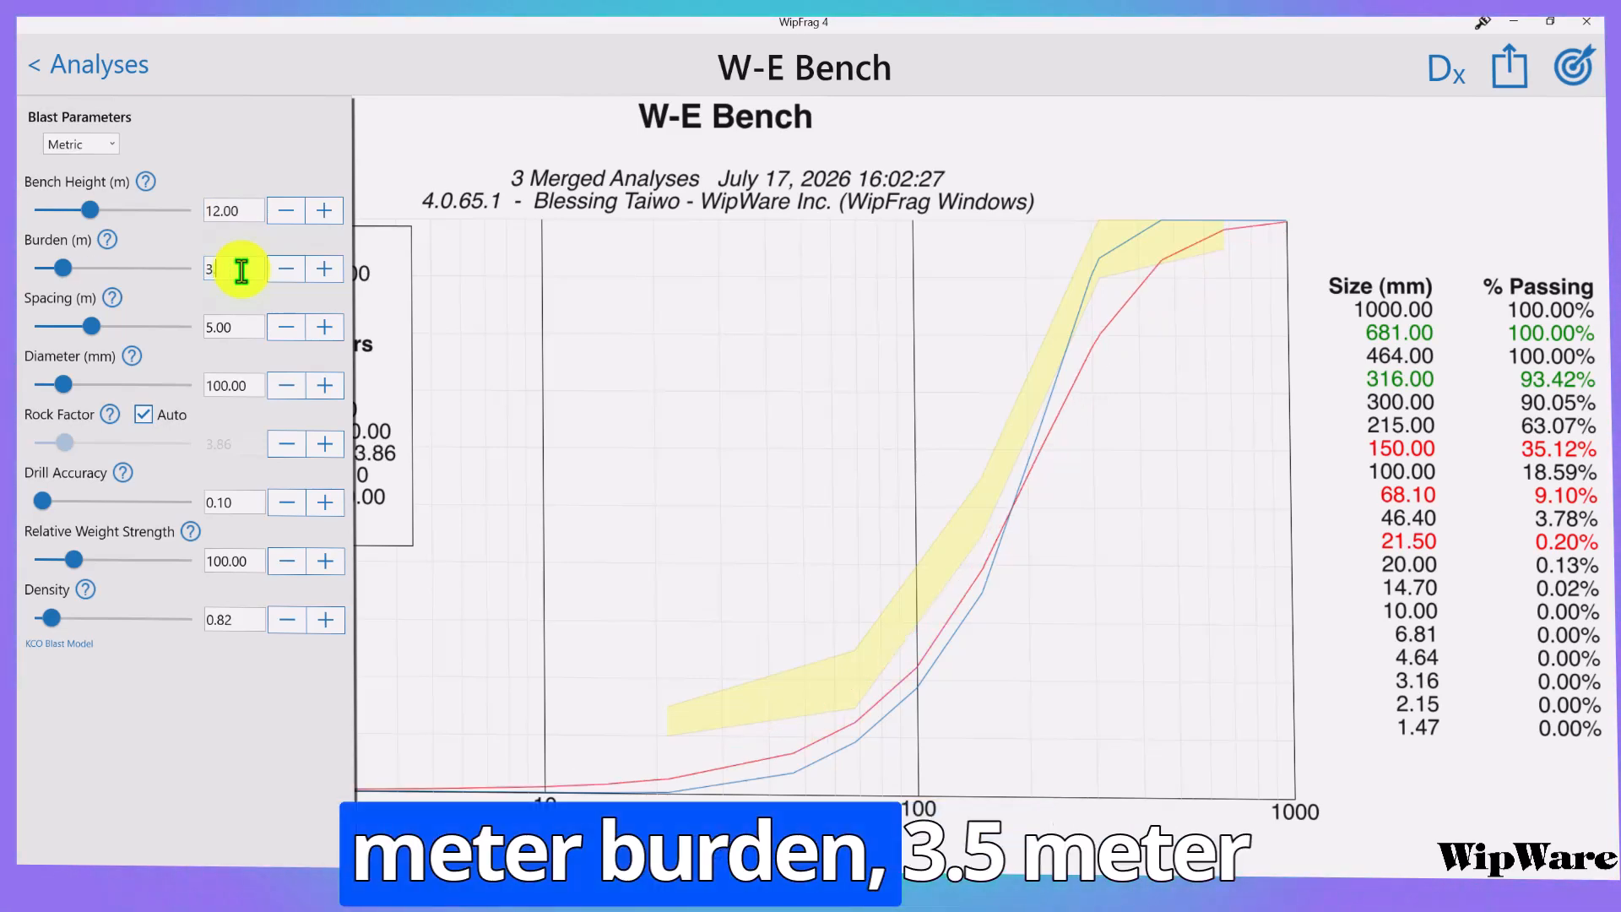
click(233, 331)
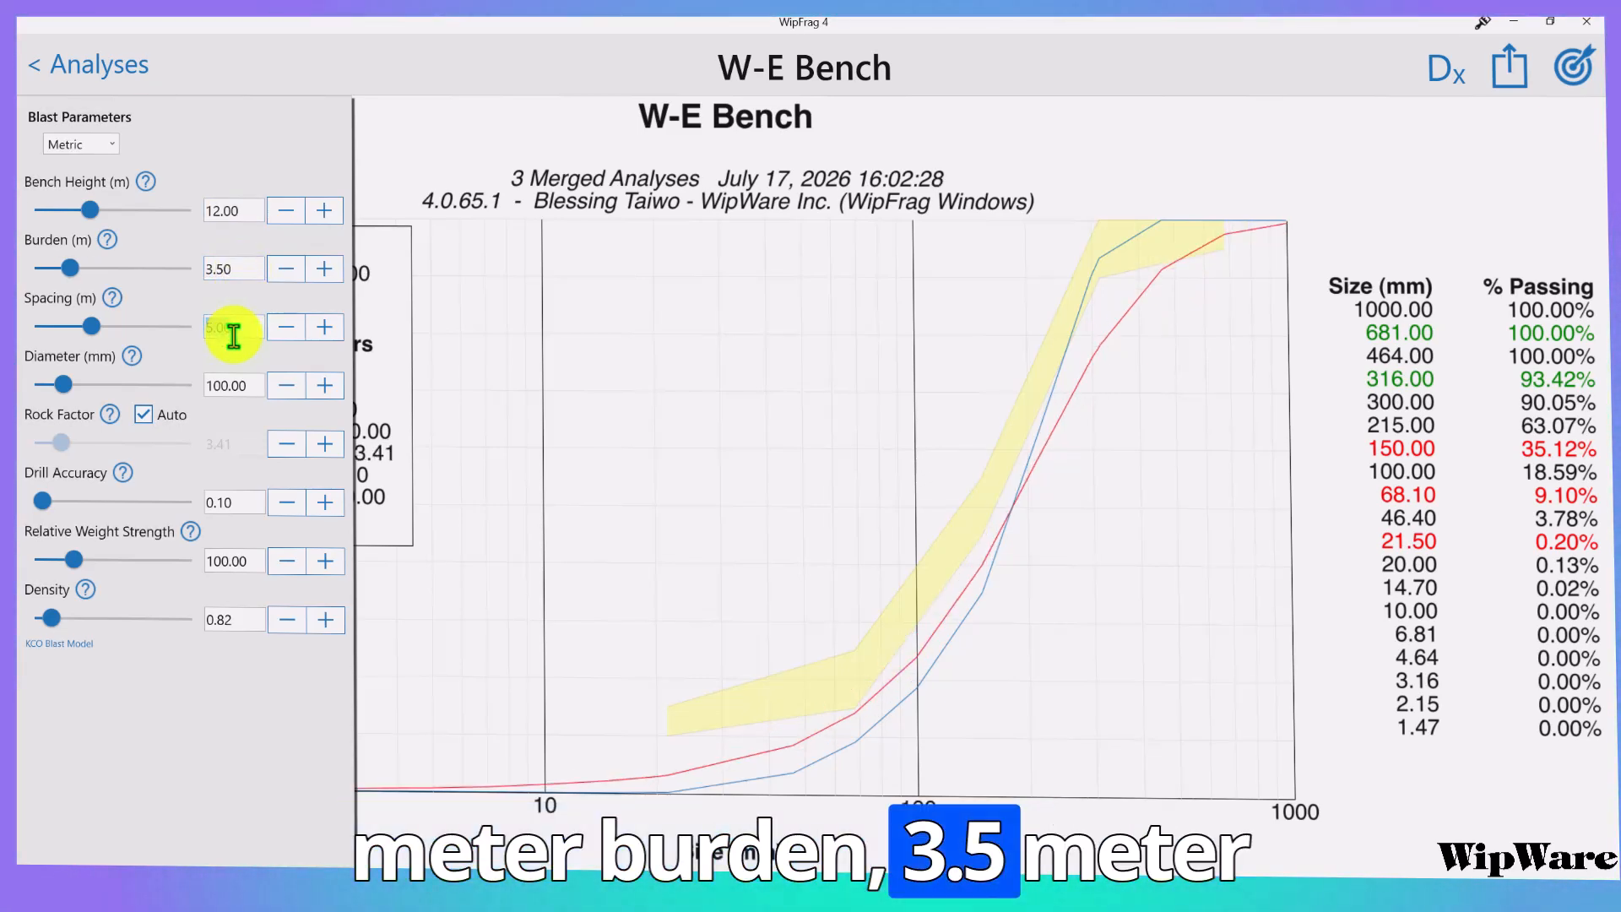
text(3.5)
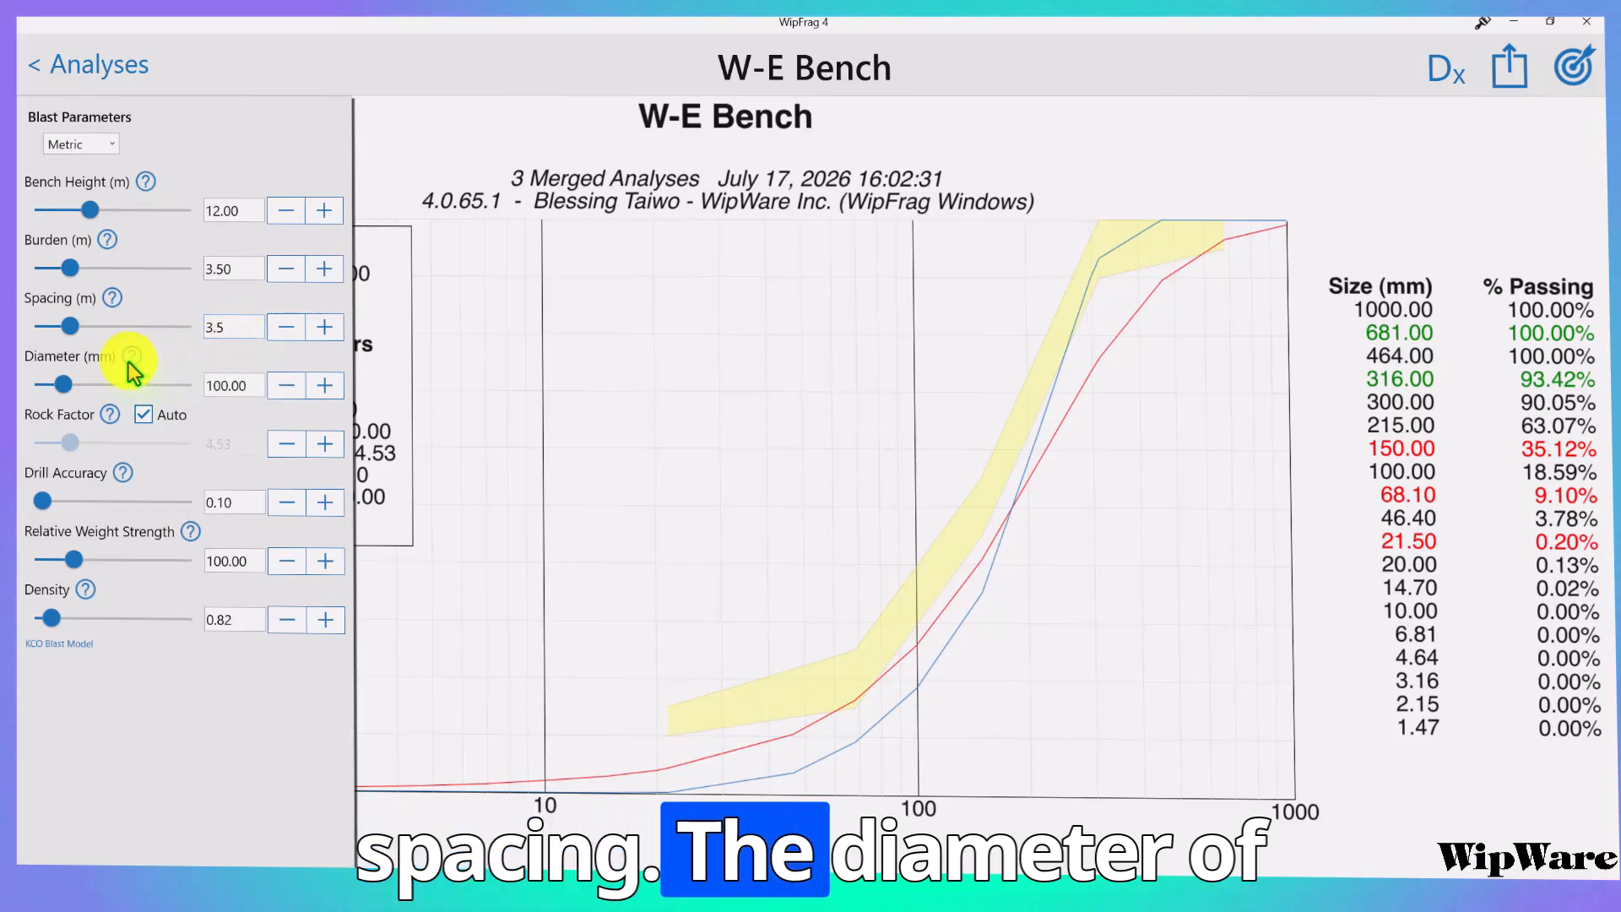
click(228, 387)
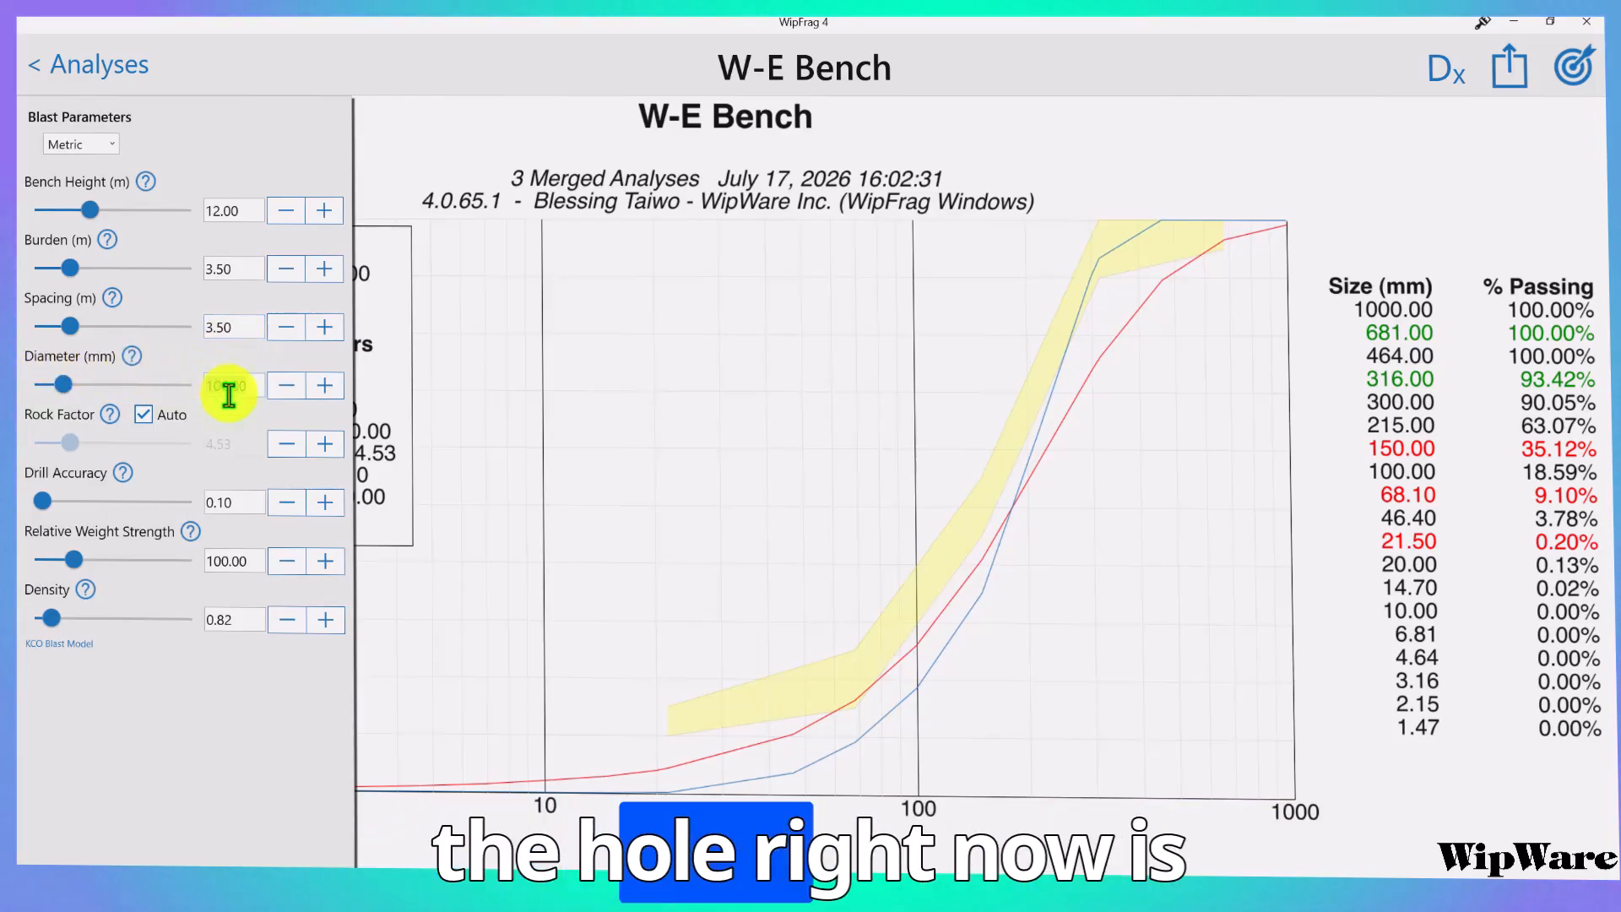
text(102)
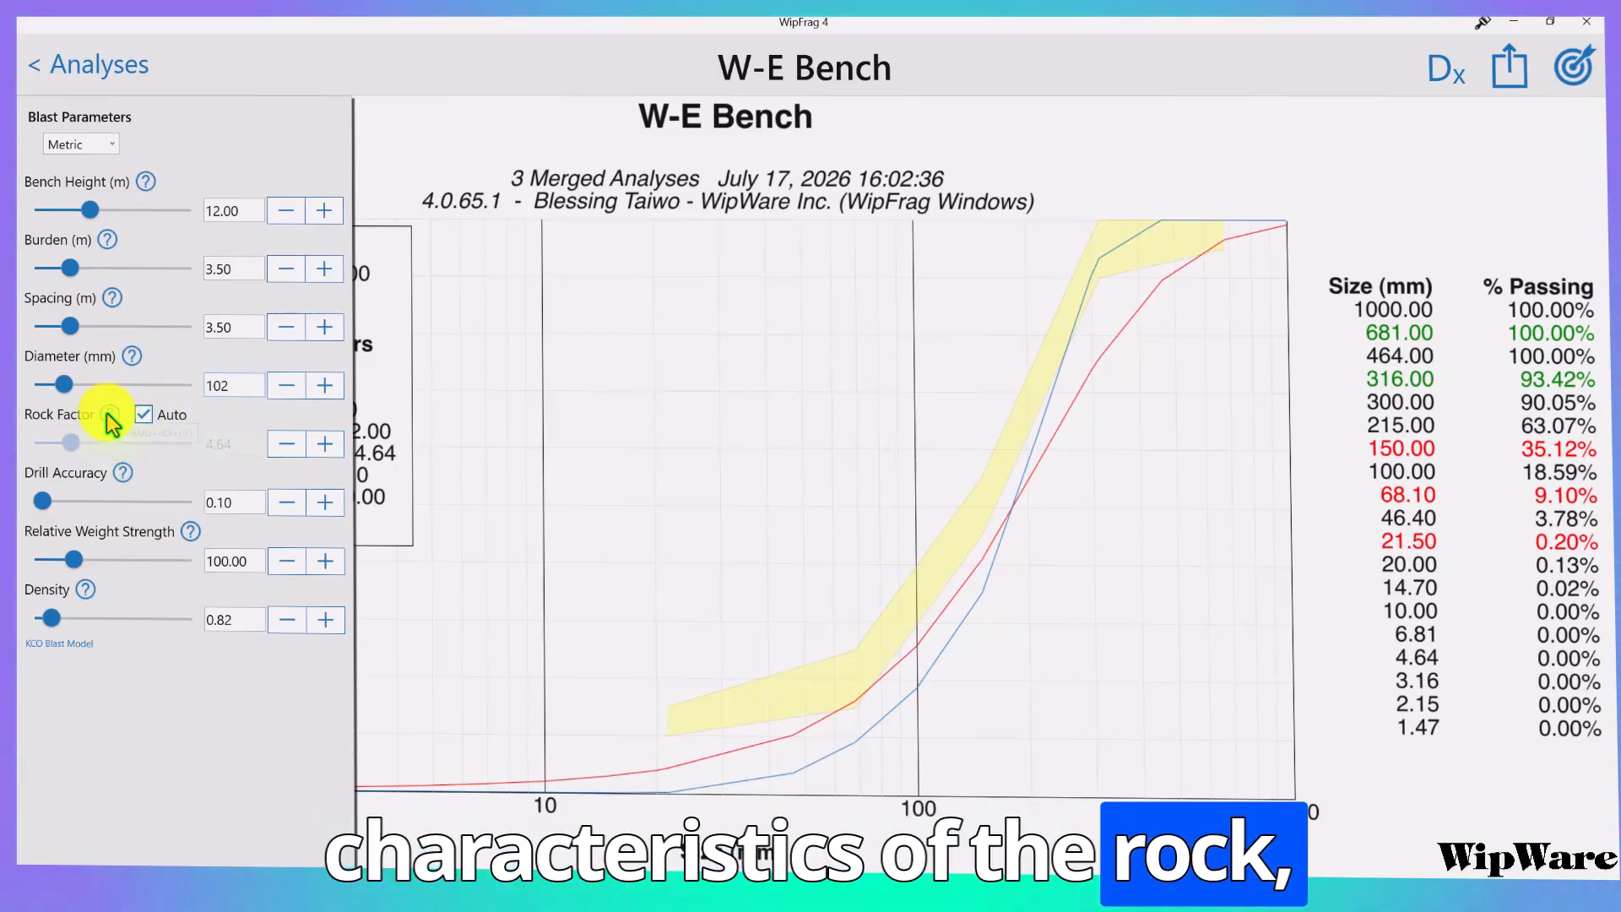
Check the Rock Factor help, and skim and close the reference paper on the KCO blast model
mouse_move(109, 416)
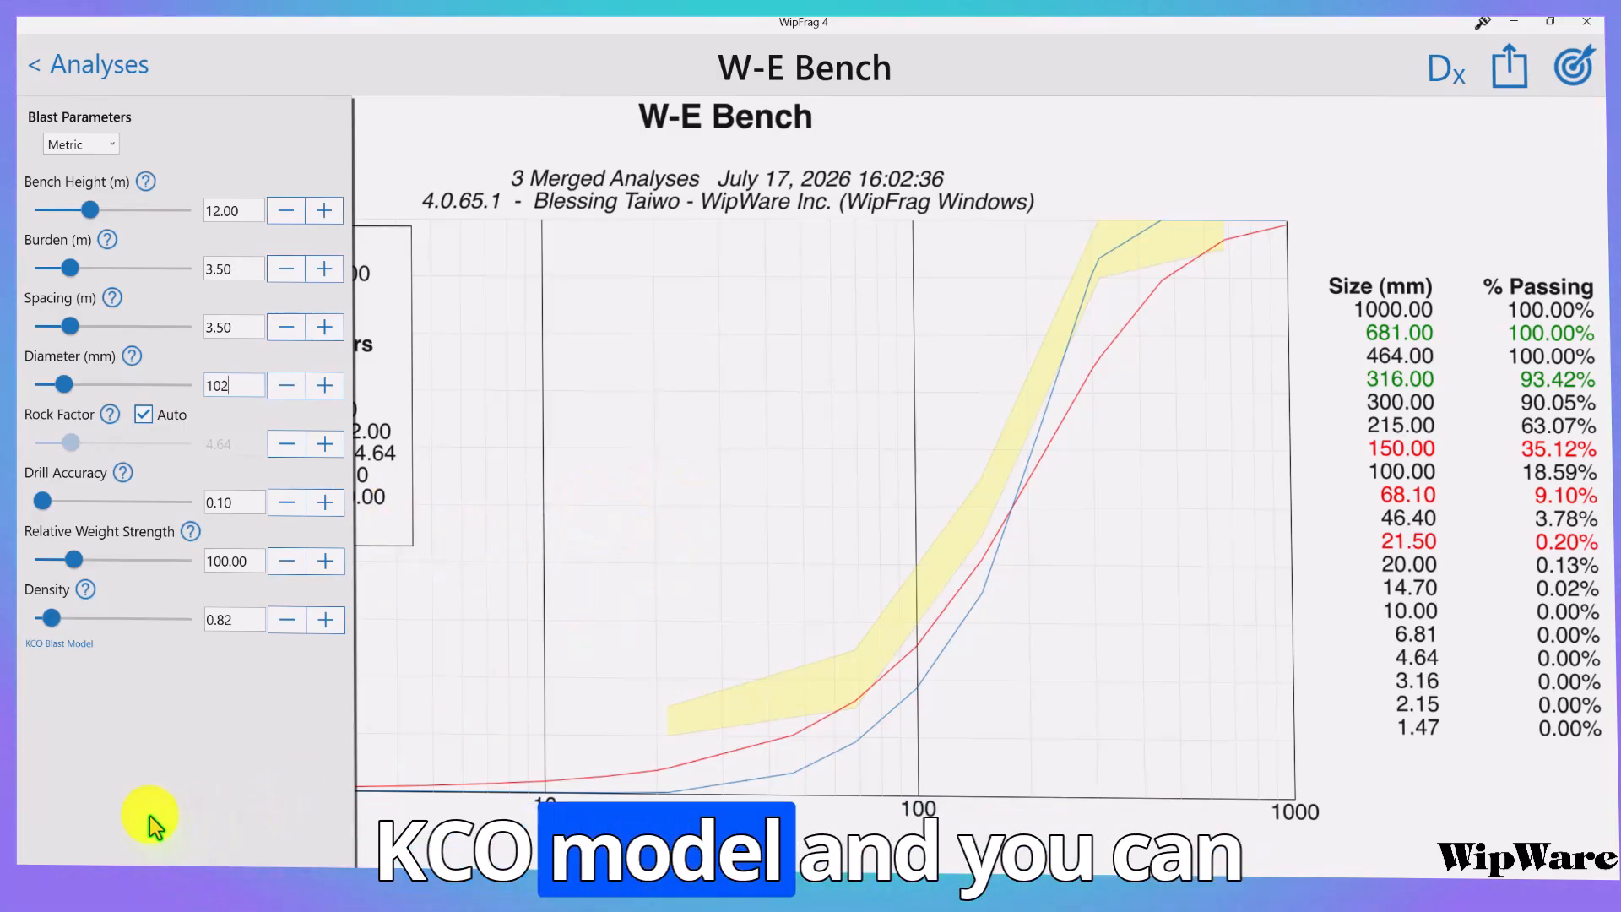
click(52, 646)
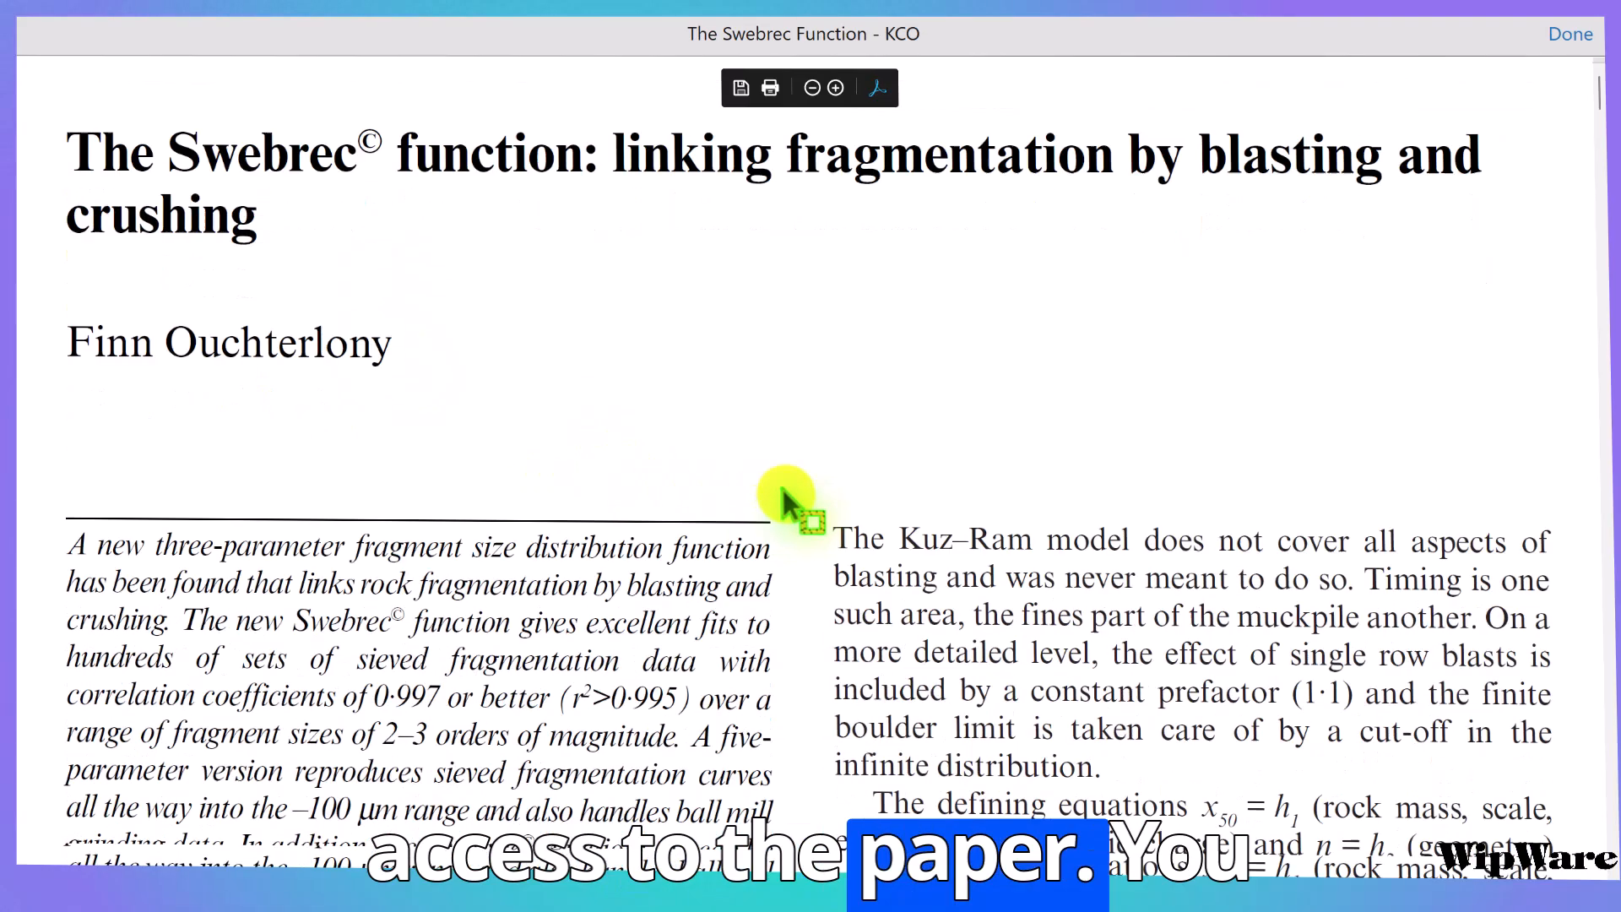
scroll(785, 498, down, 5)
scroll(651, 253, up, 3)
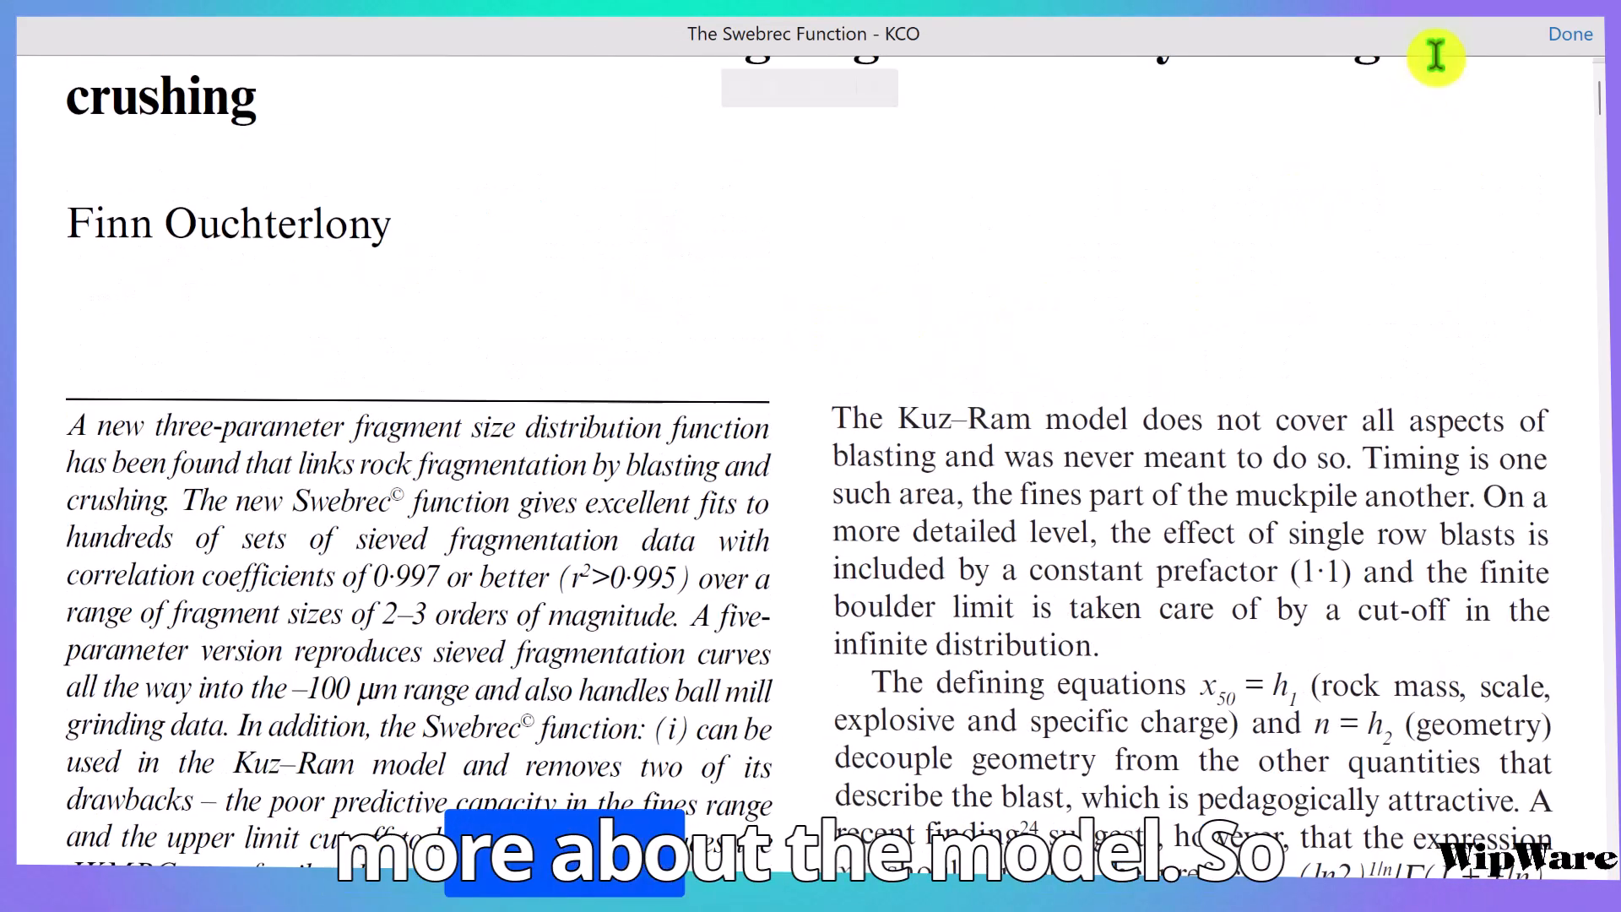
click(1570, 34)
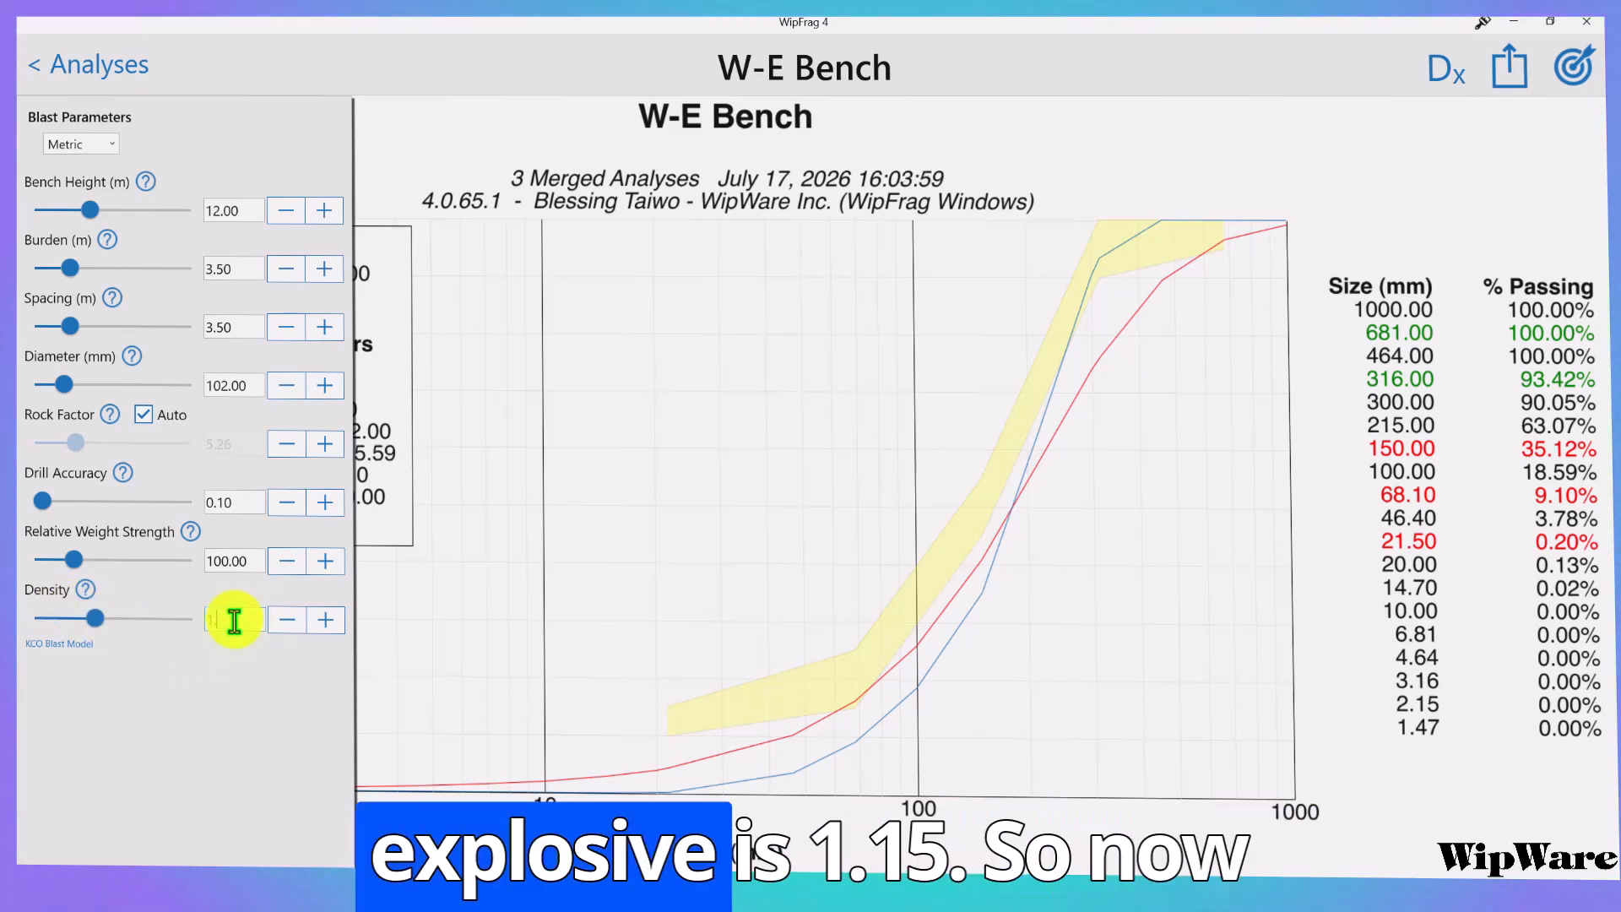
Set the density to 1.15 and turn off the automatic rock factor calculation
text(15)
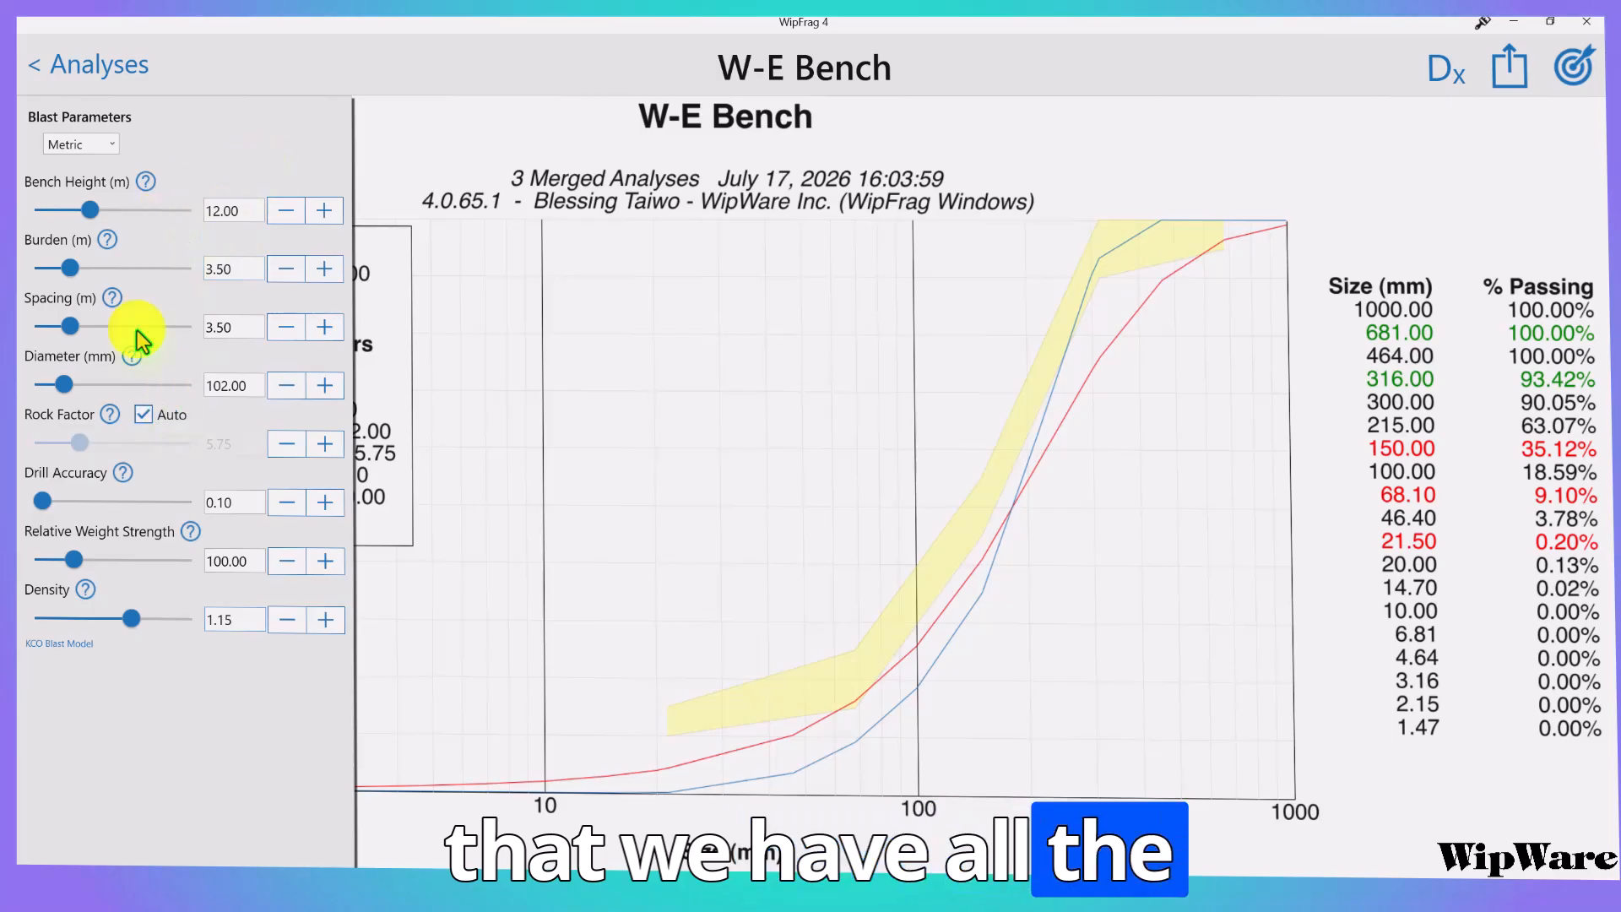
click(146, 412)
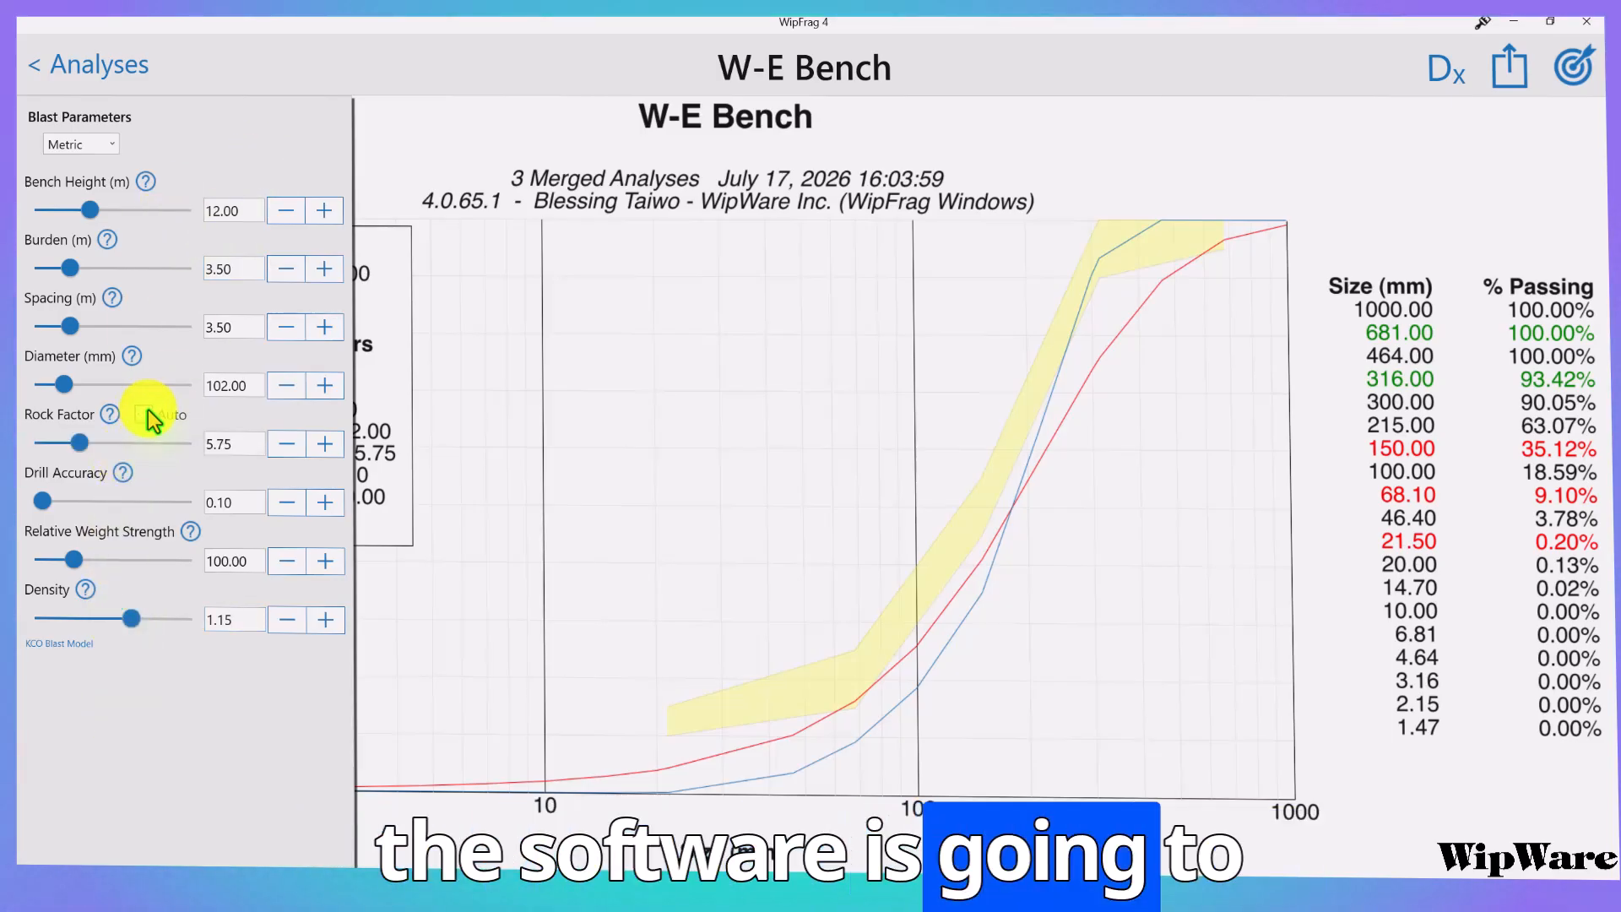
Reduce the blast pattern to a burden of 2.8 m and a spacing of 2.8 m
double_click(246, 268)
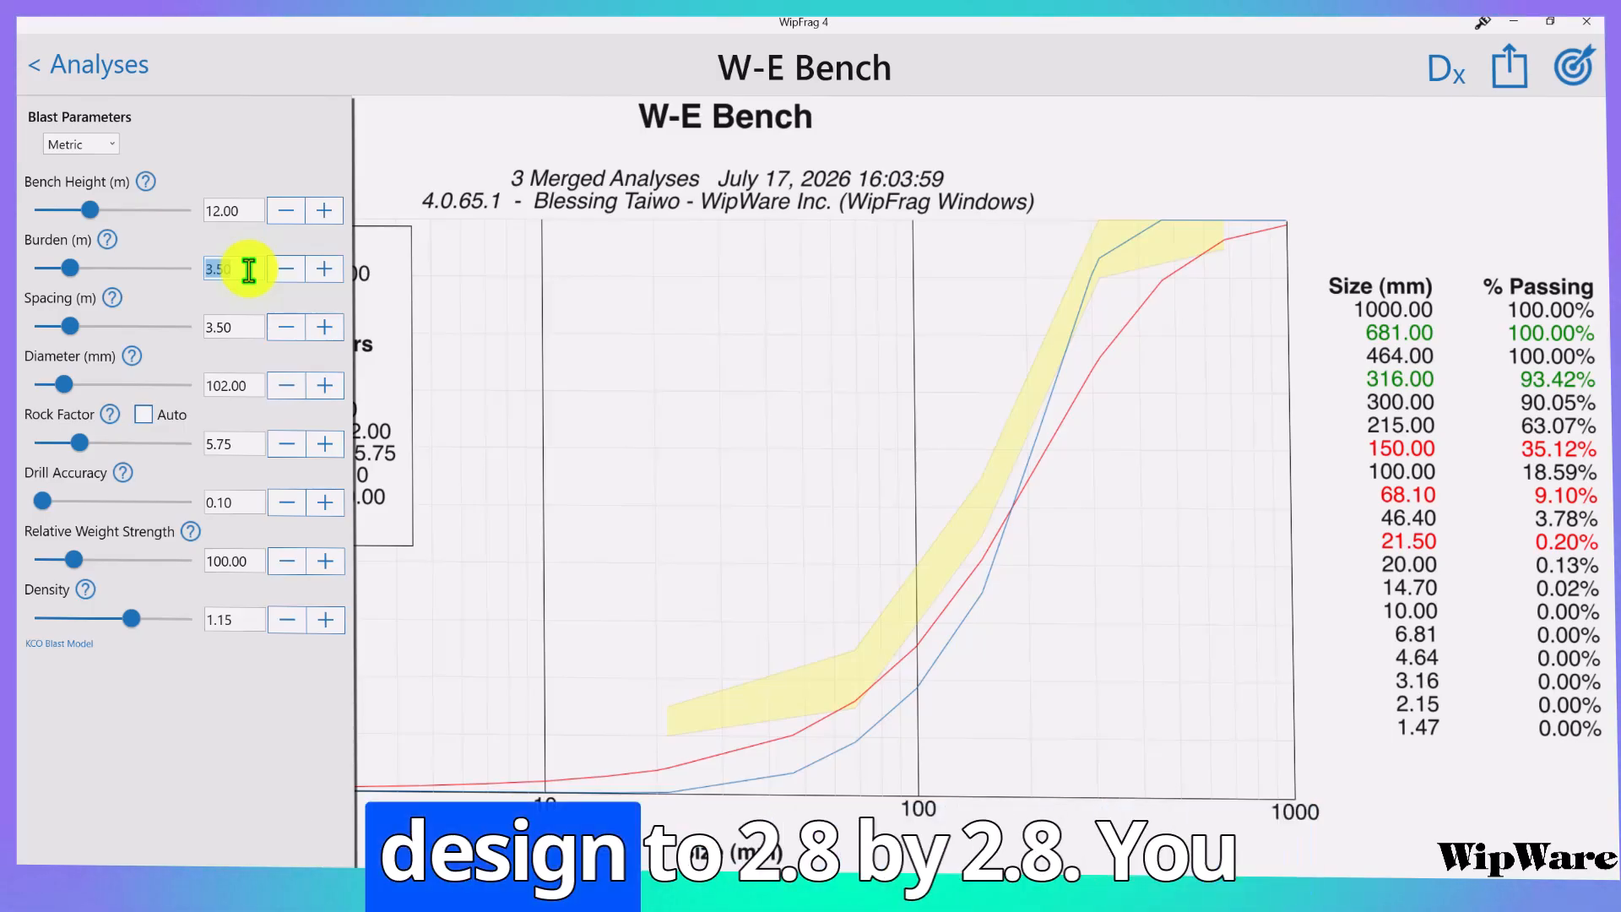
click(252, 324)
text(2.8)
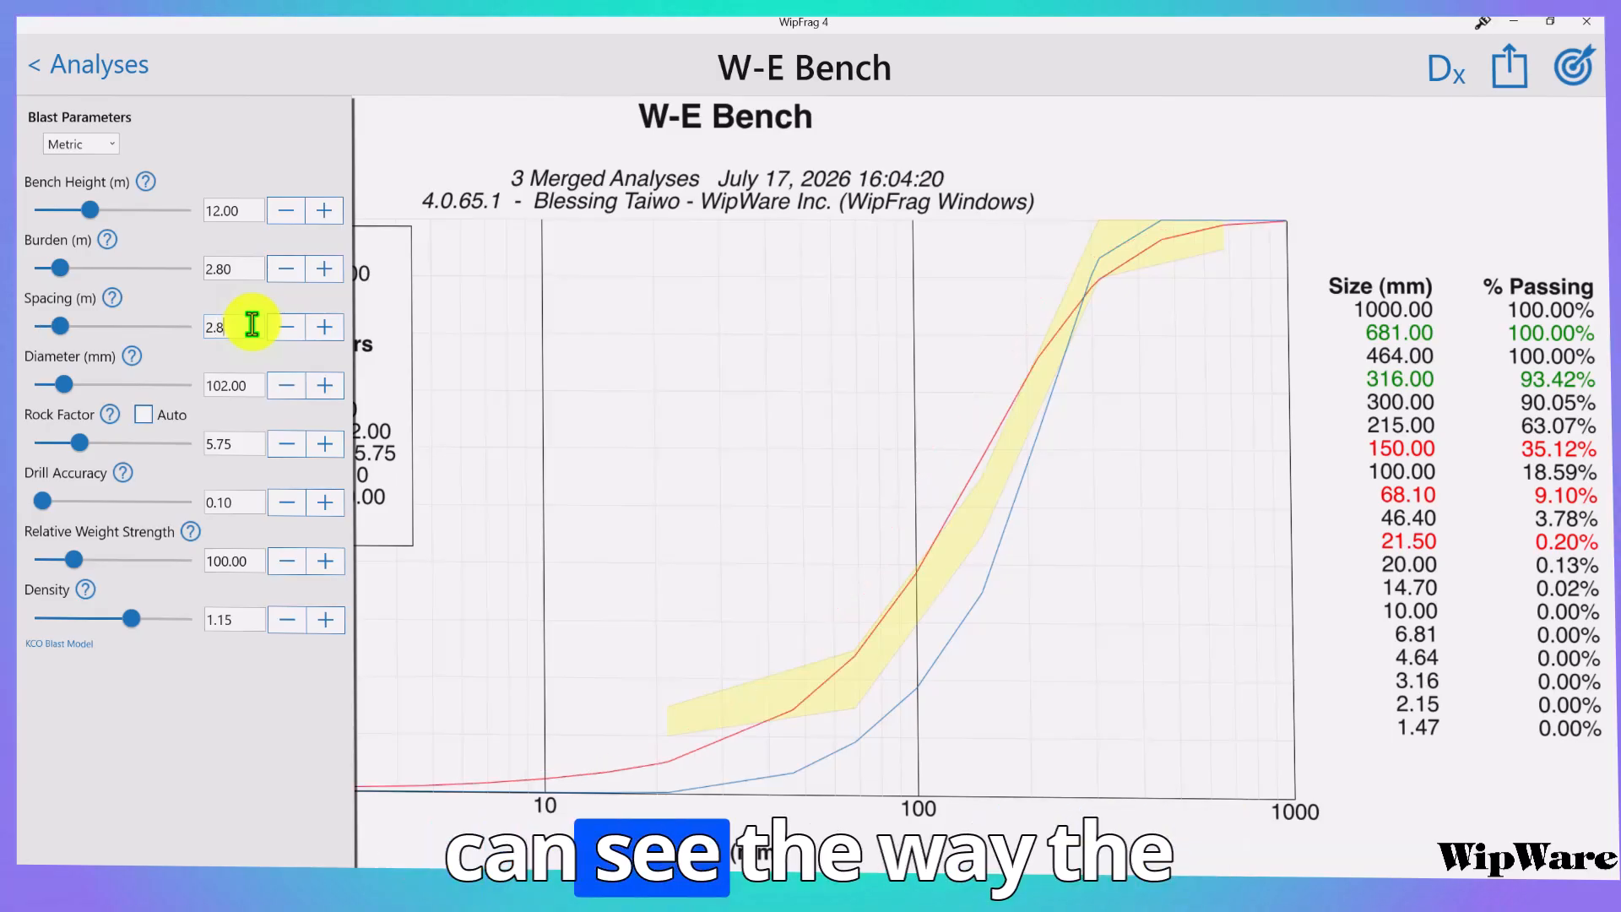
key(BackSpace)
text(8)
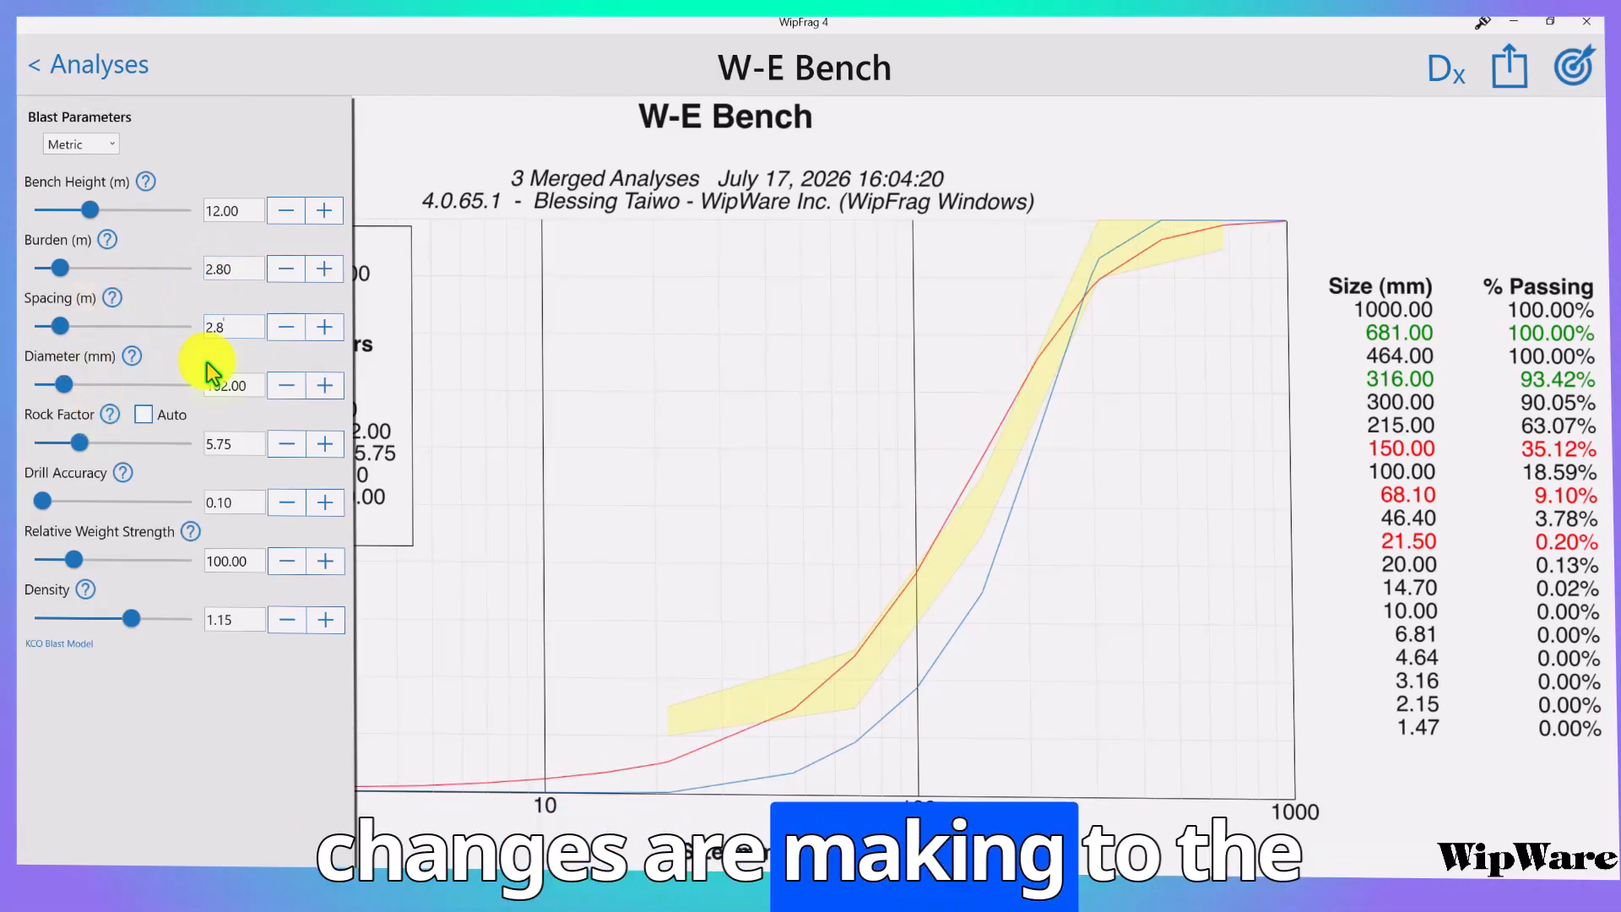